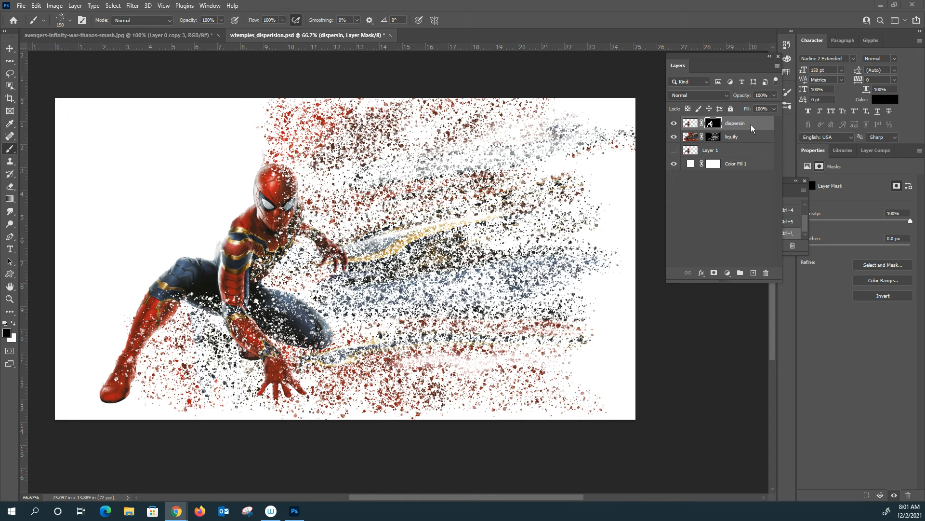
Rename the top layer as dispersion
{"action": "left_click", "coordinate": [736, 125]}
{"action": "double_click", "coordinate": [740, 124]}
{"action": "type", "text": "dispersion"}
{"action": "key", "text": "Return"}
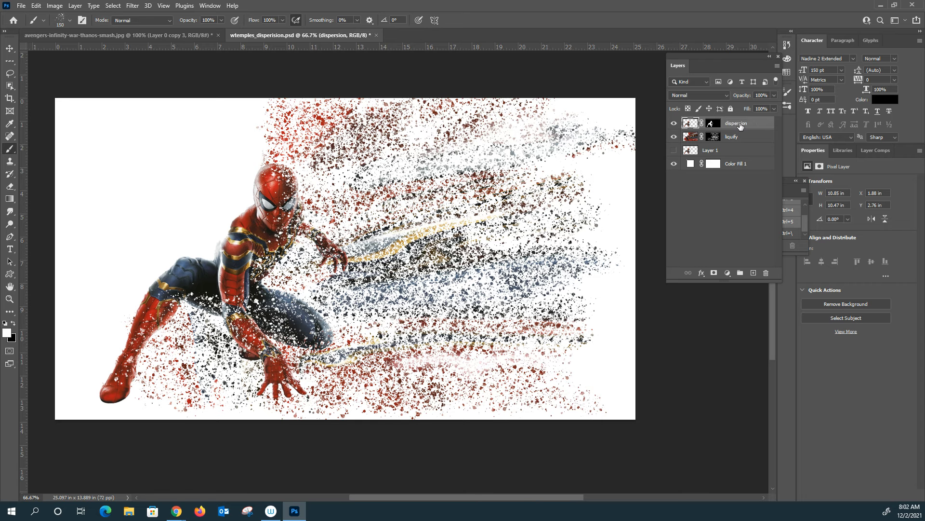
{"action": "left_click", "coordinate": [713, 138]}
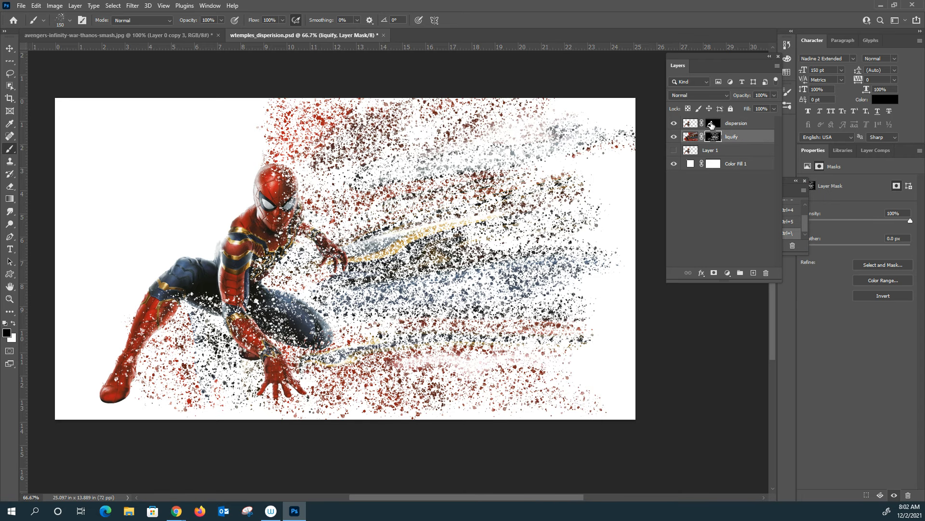
{"action": "left_click", "coordinate": [712, 125]}
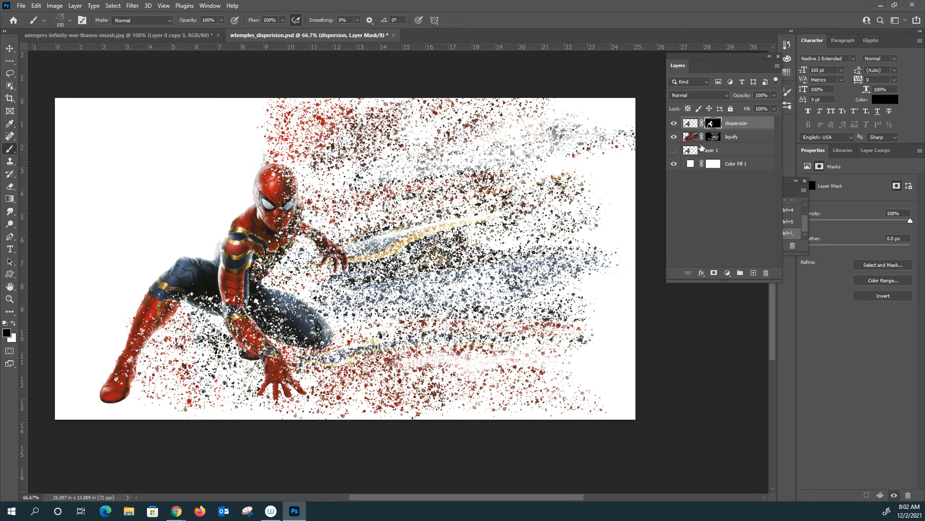
{"action": "left_click", "coordinate": [690, 140]}
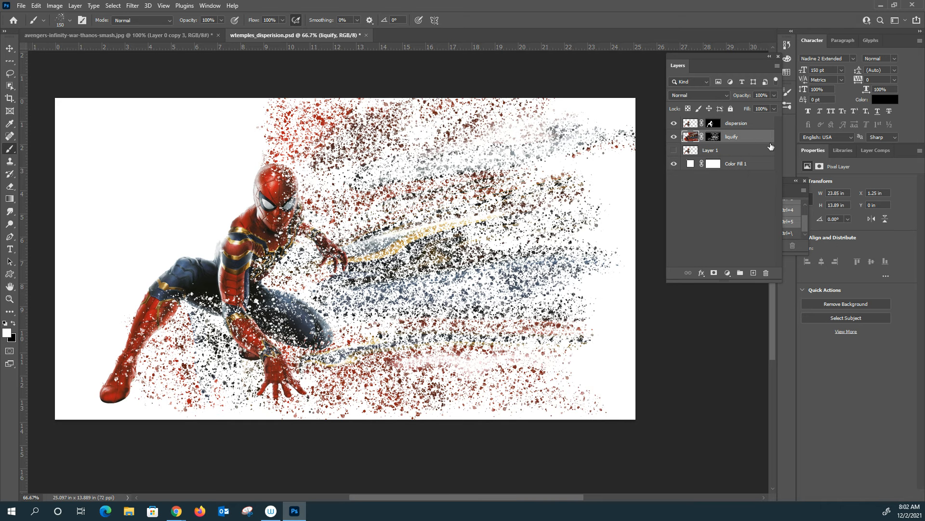
{"action": "left_click", "coordinate": [713, 124]}
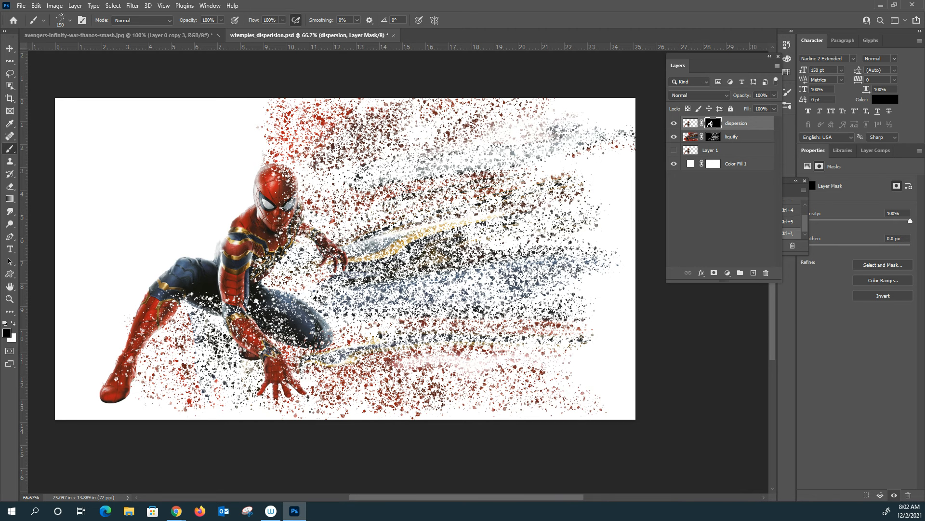
Delete the dispersion, liquify and Color Fill 1 layers, and make Layer 1 visible
{"action": "left_click", "coordinate": [746, 124]}
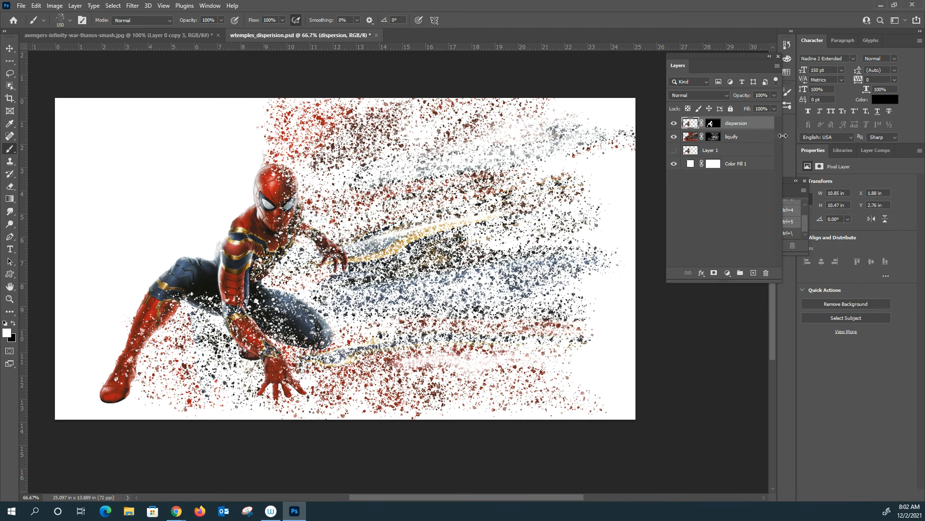
{"action": "key", "text": "Delete"}
{"action": "key", "text": "Delete"}
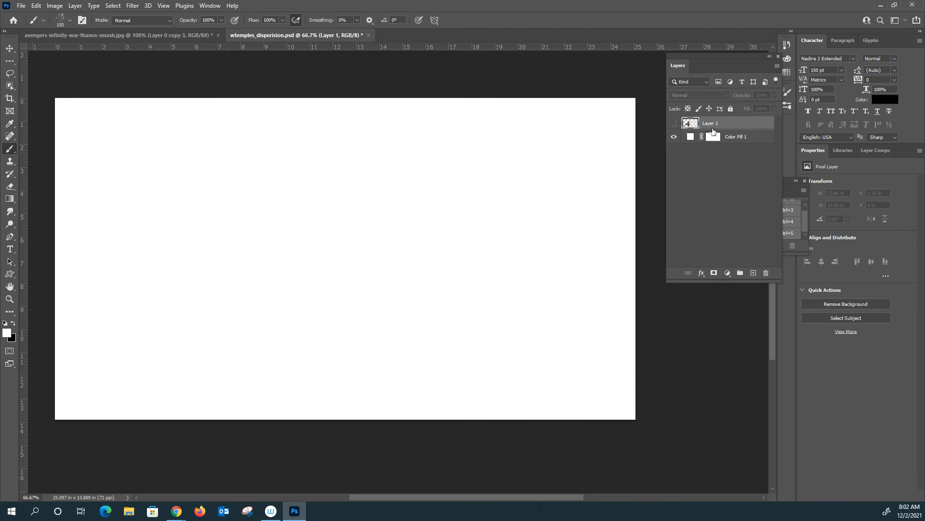
{"action": "left_click", "coordinate": [674, 123]}
{"action": "left_click", "coordinate": [750, 139]}
{"action": "key", "text": "Delete"}
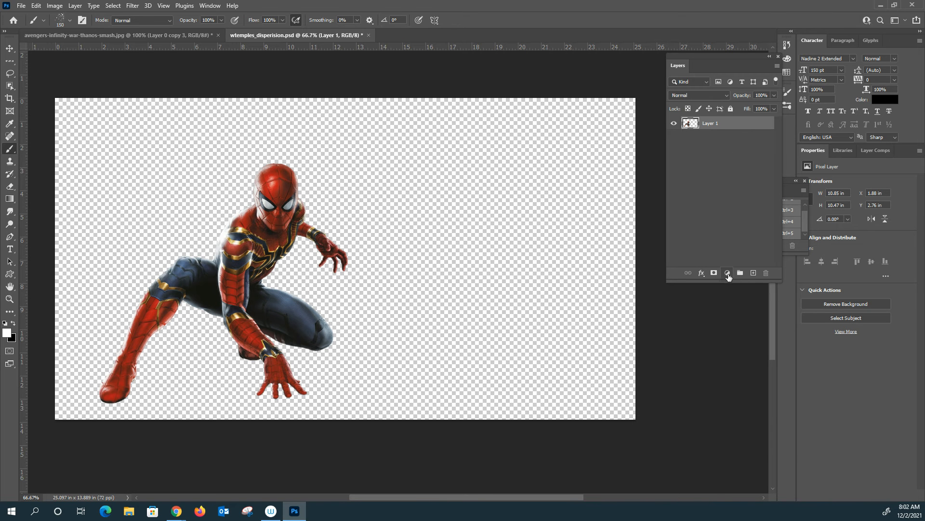
Add a white (ffffff) Solid Color fill layer and move it beneath Layer 1
{"action": "left_click", "coordinate": [728, 273]}
{"action": "left_click", "coordinate": [739, 284]}
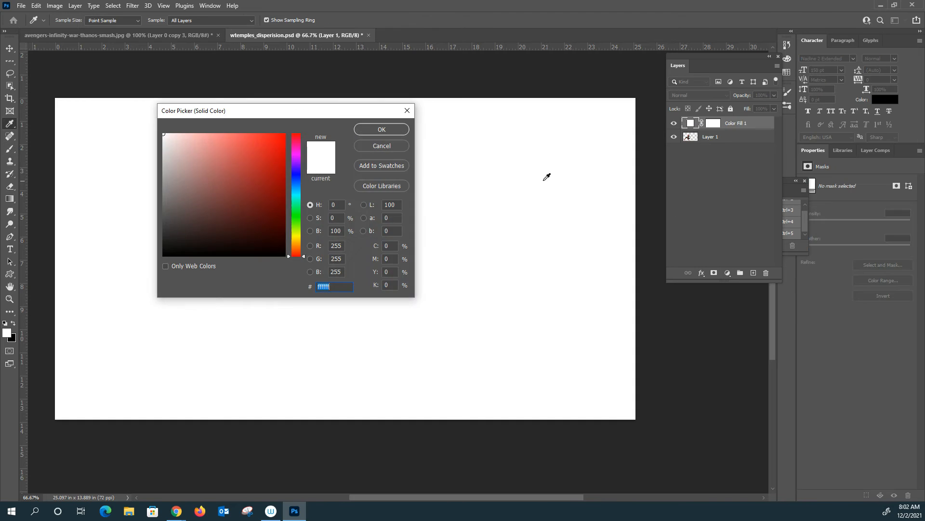
{"action": "left_click", "coordinate": [380, 137]}
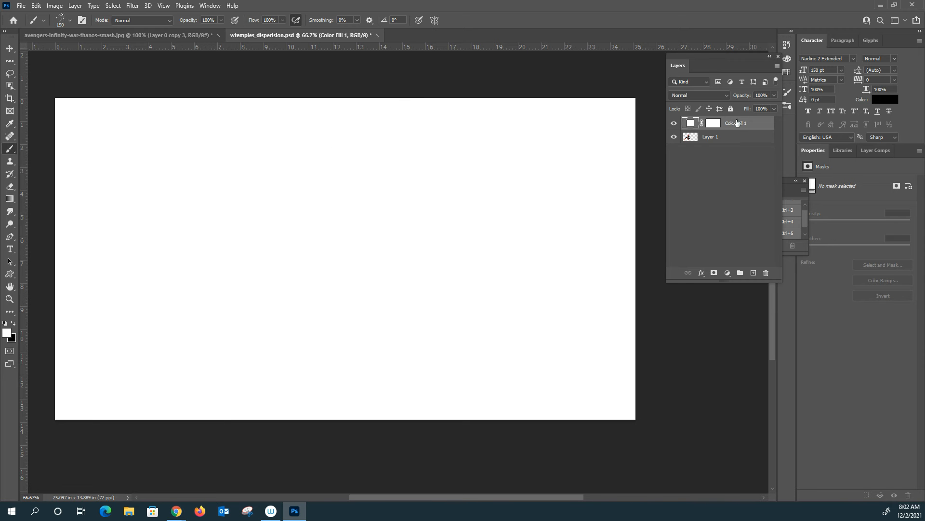
{"action": "left_click_drag", "start_coordinate": [739, 124], "coordinate": [749, 159]}
Duplicate Layer 1, naming the original layer liquify and the copy above it dispersion
{"action": "left_click", "coordinate": [717, 127]}
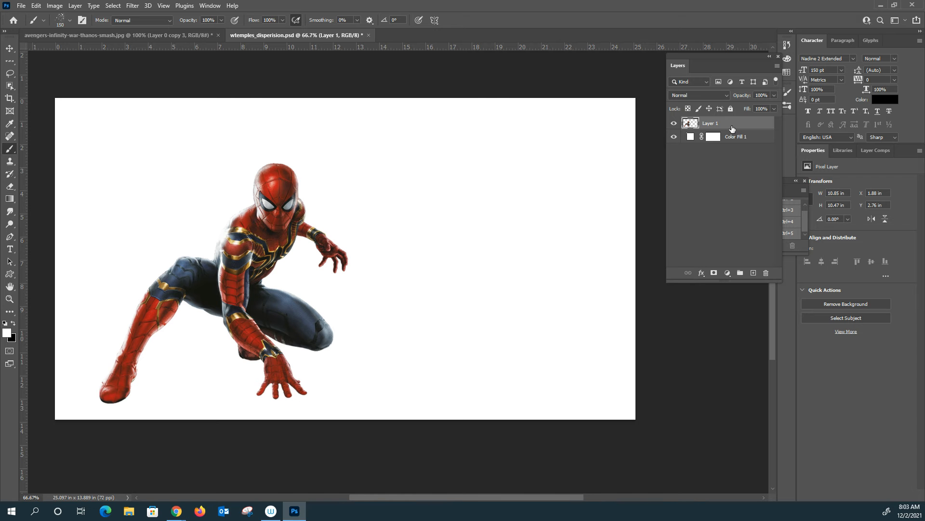
{"action": "key", "text": "ctrl+j"}
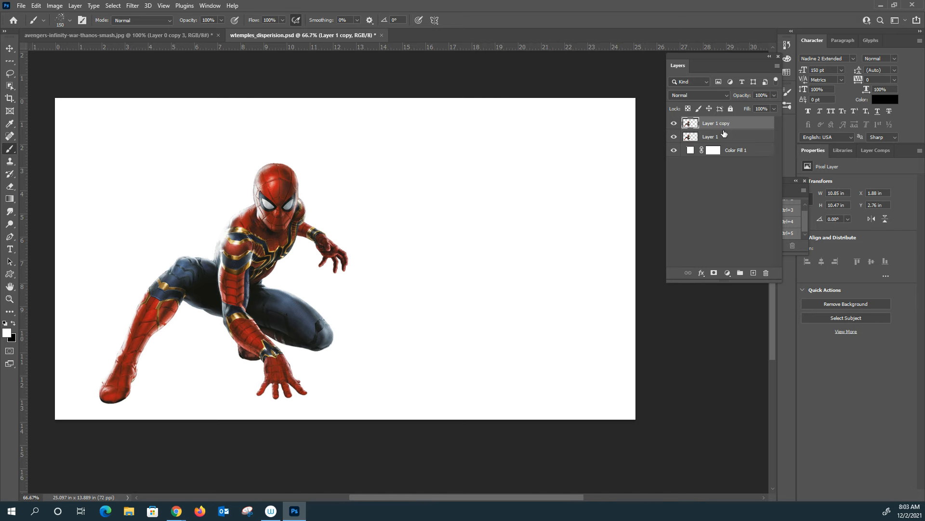
{"action": "double_click", "coordinate": [710, 138]}
{"action": "type", "text": "liquify"}
{"action": "key", "text": "Return"}
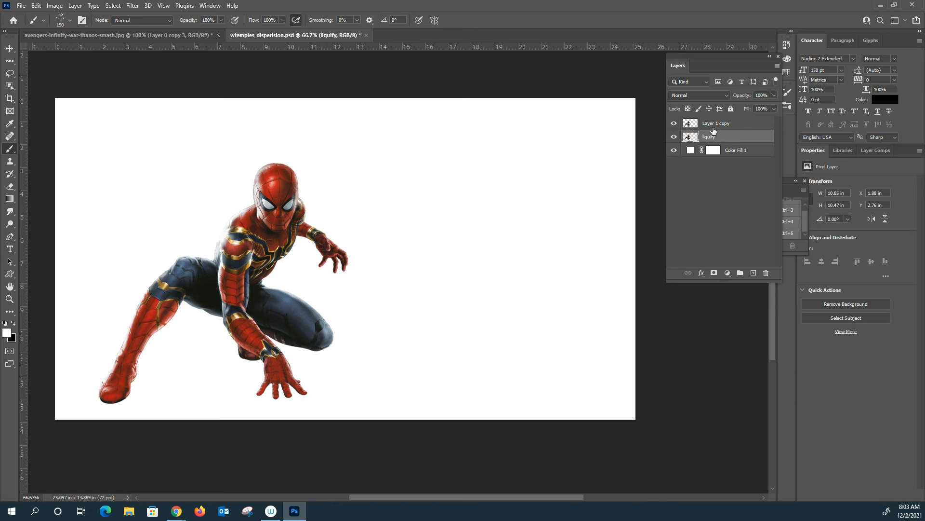
{"action": "double_click", "coordinate": [712, 121]}
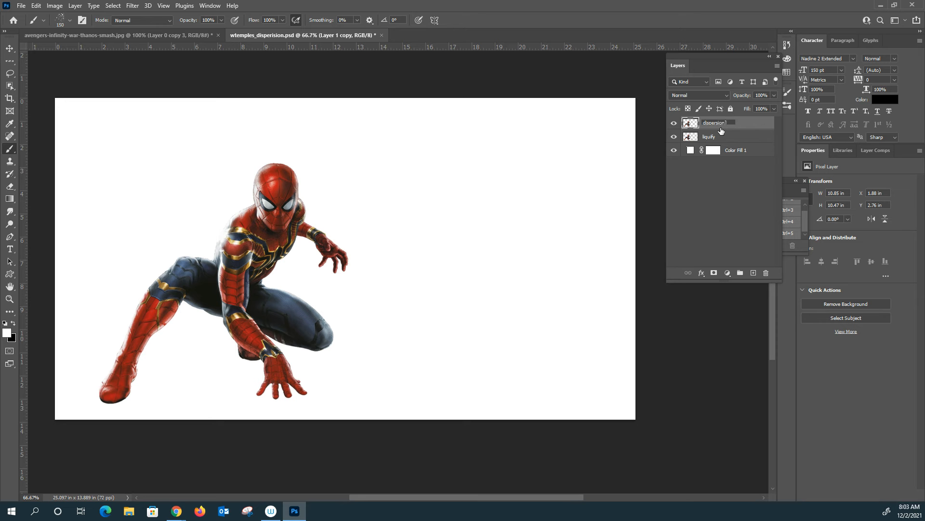
{"action": "key", "text": "Return"}
Add a layer mask to the liquify layer and invert the mask to black
{"action": "left_click", "coordinate": [709, 139]}
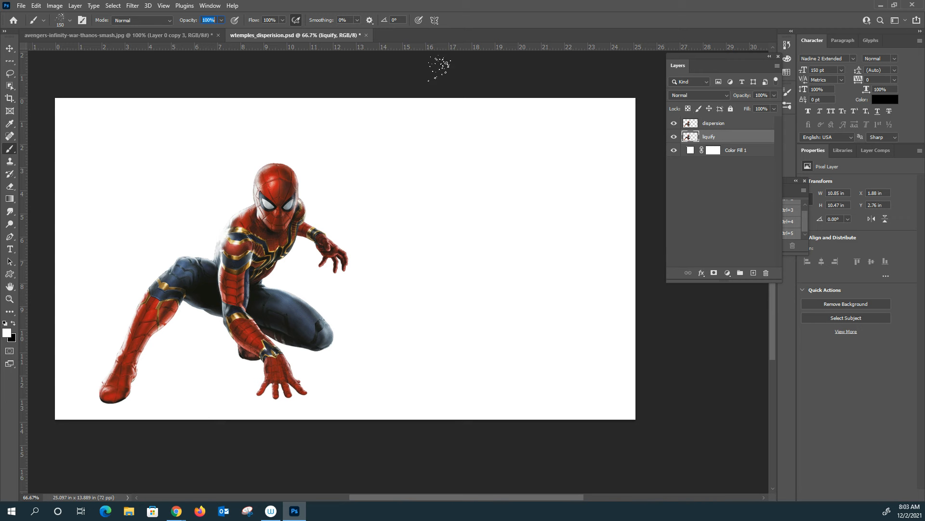
{"action": "left_click", "coordinate": [714, 273]}
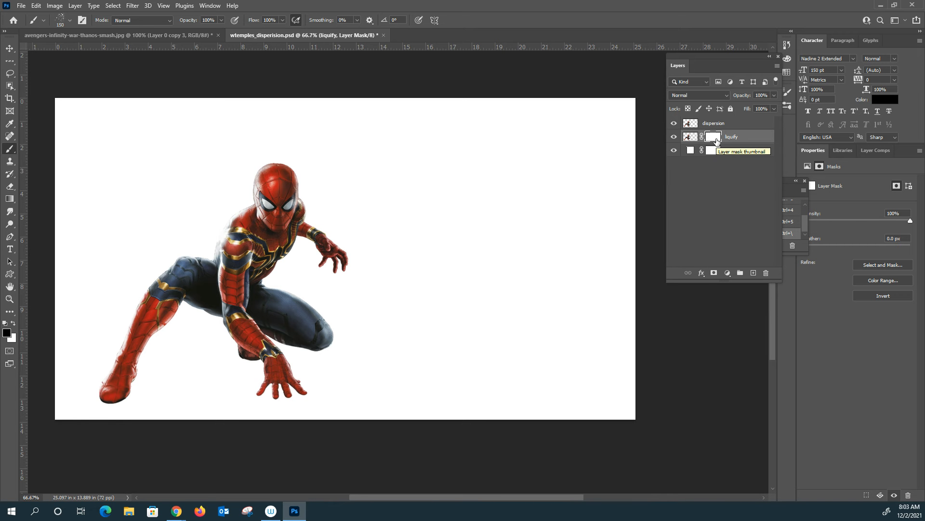
{"action": "left_click_drag", "start_coordinate": [717, 140], "coordinate": [717, 141]}
{"action": "key", "text": "ctrl+i"}
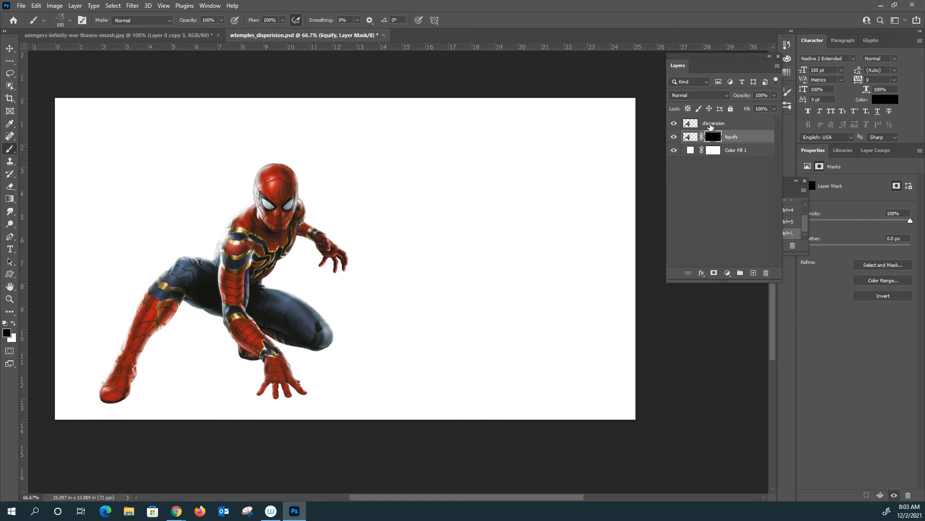
Select the subject on the dispersion layer and turn the selection into a layer mask
{"action": "left_click", "coordinate": [711, 126]}
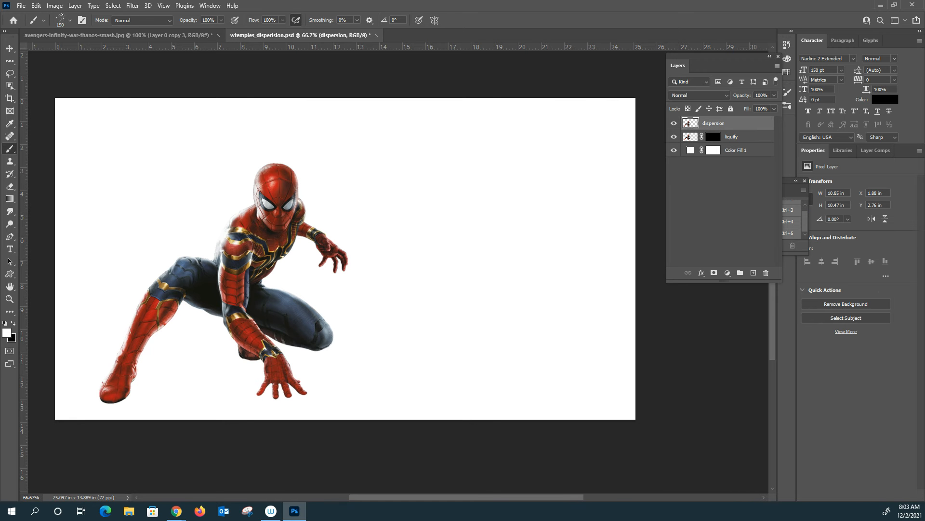
{"action": "left_click", "coordinate": [10, 86]}
{"action": "left_click", "coordinate": [367, 21]}
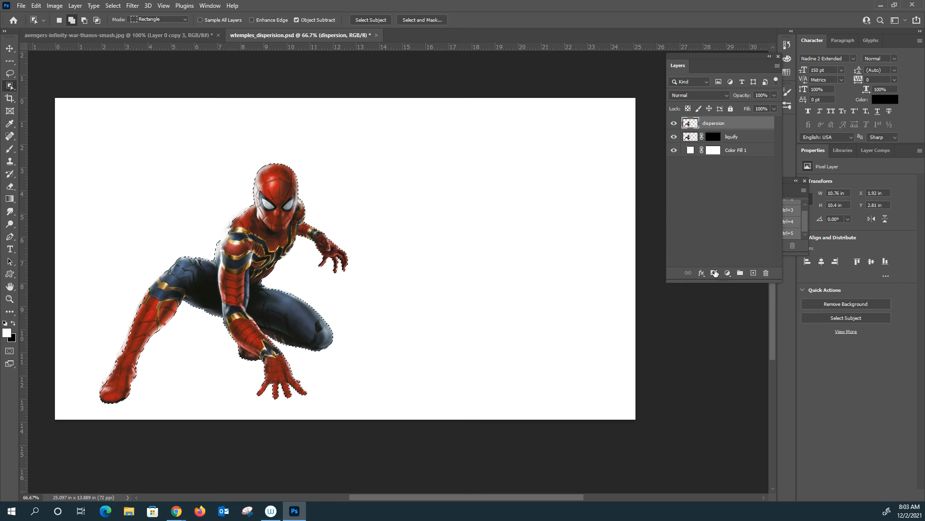
{"action": "left_click", "coordinate": [714, 272]}
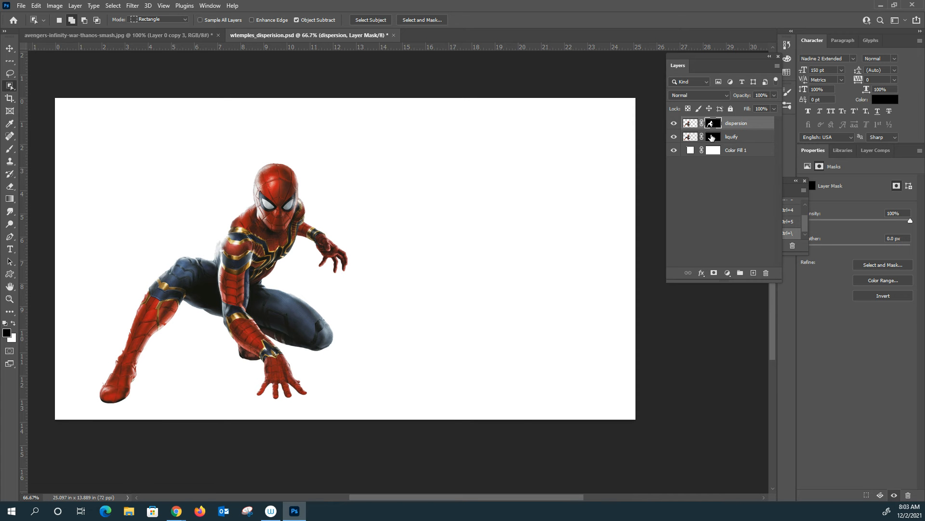
Apply the Liquify filter to the liquify layer's image, warping the figure into broad smears across the empty area beside it
{"action": "left_click", "coordinate": [692, 138]}
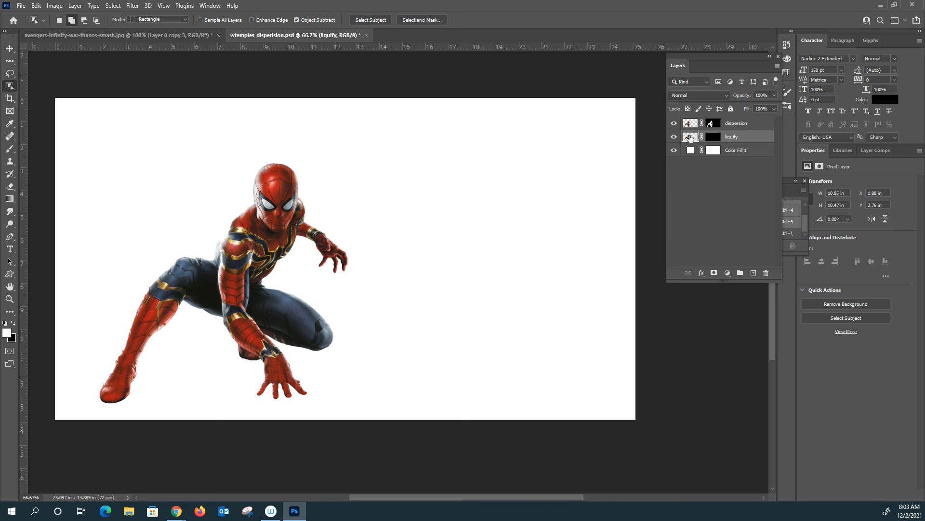
{"action": "left_click", "coordinate": [131, 6]}
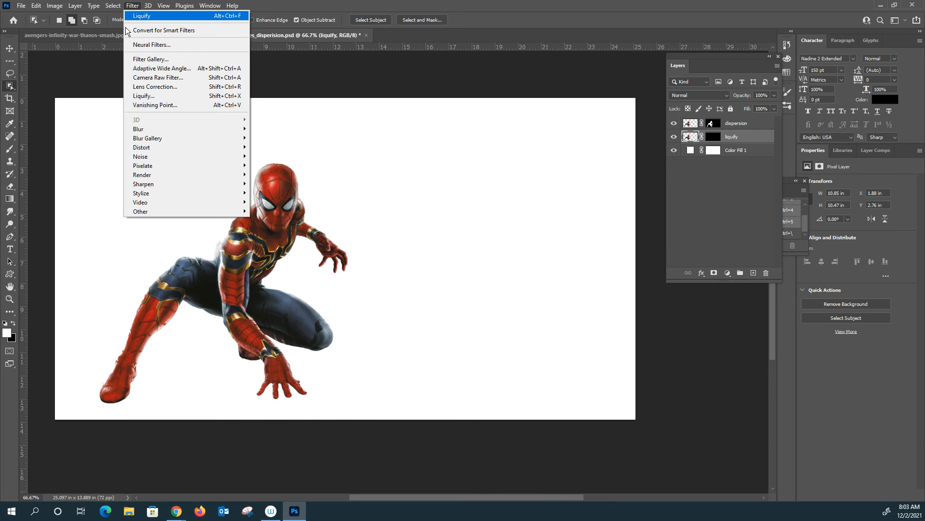
{"action": "left_click", "coordinate": [144, 96]}
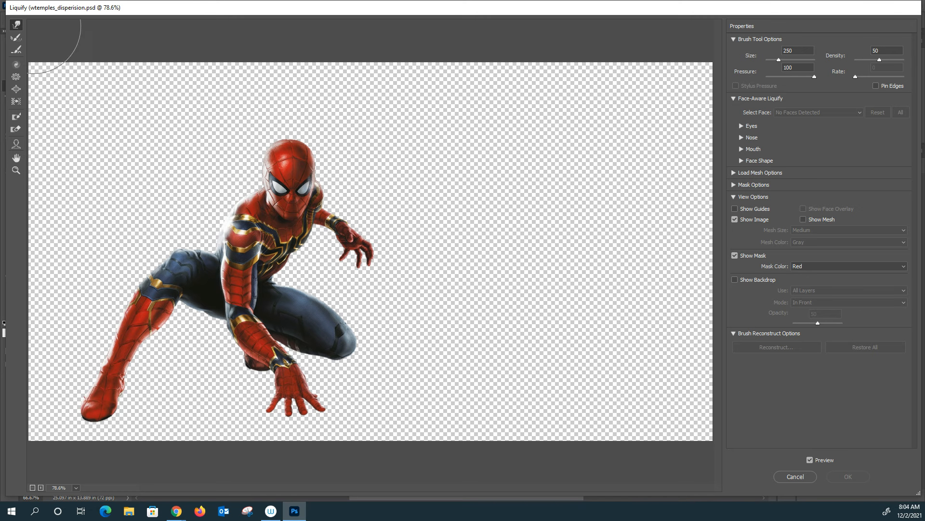
{"action": "left_click_drag", "start_coordinate": [300, 155], "coordinate": [419, 89]}
{"action": "mouse_move", "coordinate": [316, 122]}
{"action": "left_mouse_down"}
{"action": "mouse_move", "coordinate": [337, 102]}
{"action": "mouse_move", "coordinate": [434, 67]}
{"action": "left_mouse_up"}
{"action": "mouse_move", "coordinate": [267, 133]}
{"action": "left_mouse_down"}
{"action": "mouse_move", "coordinate": [343, 75]}
{"action": "mouse_move", "coordinate": [331, 80]}
{"action": "mouse_move", "coordinate": [403, 93]}
{"action": "mouse_move", "coordinate": [362, 62]}
{"action": "mouse_move", "coordinate": [381, 63]}
{"action": "mouse_move", "coordinate": [444, 110]}
{"action": "mouse_move", "coordinate": [310, 172]}
{"action": "mouse_move", "coordinate": [450, 161]}
{"action": "mouse_move", "coordinate": [342, 167]}
{"action": "mouse_move", "coordinate": [434, 114]}
{"action": "mouse_move", "coordinate": [597, 83]}
{"action": "mouse_move", "coordinate": [454, 45]}
{"action": "mouse_move", "coordinate": [572, 33]}
{"action": "mouse_move", "coordinate": [637, 62]}
{"action": "mouse_move", "coordinate": [623, 144]}
{"action": "mouse_move", "coordinate": [698, 108]}
{"action": "mouse_move", "coordinate": [341, 167]}
{"action": "mouse_move", "coordinate": [448, 199]}
{"action": "mouse_move", "coordinate": [586, 178]}
{"action": "mouse_move", "coordinate": [471, 141]}
{"action": "mouse_move", "coordinate": [557, 134]}
{"action": "mouse_move", "coordinate": [657, 161]}
{"action": "mouse_move", "coordinate": [465, 154]}
{"action": "mouse_move", "coordinate": [273, 207]}
{"action": "mouse_move", "coordinate": [459, 244]}
{"action": "mouse_move", "coordinate": [391, 245]}
{"action": "mouse_move", "coordinate": [541, 237]}
{"action": "mouse_move", "coordinate": [540, 203]}
{"action": "mouse_move", "coordinate": [430, 197]}
{"action": "mouse_move", "coordinate": [644, 196]}
{"action": "left_mouse_up"}
{"action": "mouse_move", "coordinate": [316, 255]}
{"action": "left_mouse_down"}
{"action": "mouse_move", "coordinate": [512, 252]}
{"action": "mouse_move", "coordinate": [280, 266]}
{"action": "mouse_move", "coordinate": [550, 280]}
{"action": "mouse_move", "coordinate": [376, 278]}
{"action": "mouse_move", "coordinate": [547, 264]}
{"action": "mouse_move", "coordinate": [440, 279]}
{"action": "mouse_move", "coordinate": [613, 274]}
{"action": "mouse_move", "coordinate": [372, 289]}
{"action": "mouse_move", "coordinate": [562, 310]}
{"action": "mouse_move", "coordinate": [305, 289]}
{"action": "mouse_move", "coordinate": [599, 288]}
{"action": "mouse_move", "coordinate": [308, 308]}
{"action": "mouse_move", "coordinate": [525, 285]}
{"action": "mouse_move", "coordinate": [312, 354]}
{"action": "mouse_move", "coordinate": [522, 351]}
{"action": "mouse_move", "coordinate": [413, 290]}
{"action": "mouse_move", "coordinate": [632, 308]}
{"action": "mouse_move", "coordinate": [458, 279]}
{"action": "mouse_move", "coordinate": [671, 279]}
{"action": "mouse_move", "coordinate": [657, 310]}
{"action": "mouse_move", "coordinate": [543, 290]}
{"action": "mouse_move", "coordinate": [670, 291]}
{"action": "mouse_move", "coordinate": [573, 270]}
{"action": "mouse_move", "coordinate": [599, 299]}
{"action": "mouse_move", "coordinate": [622, 284]}
{"action": "mouse_move", "coordinate": [690, 275]}
{"action": "mouse_move", "coordinate": [320, 306]}
{"action": "mouse_move", "coordinate": [554, 368]}
{"action": "mouse_move", "coordinate": [635, 341]}
{"action": "mouse_move", "coordinate": [586, 356]}
{"action": "mouse_move", "coordinate": [306, 378]}
{"action": "mouse_move", "coordinate": [581, 383]}
{"action": "mouse_move", "coordinate": [212, 330]}
{"action": "mouse_move", "coordinate": [265, 306]}
{"action": "mouse_move", "coordinate": [285, 310]}
{"action": "mouse_move", "coordinate": [347, 387]}
{"action": "mouse_move", "coordinate": [397, 413]}
{"action": "mouse_move", "coordinate": [310, 372]}
{"action": "mouse_move", "coordinate": [341, 351]}
{"action": "mouse_move", "coordinate": [449, 398]}
{"action": "mouse_move", "coordinate": [641, 413]}
{"action": "mouse_move", "coordinate": [625, 362]}
{"action": "mouse_move", "coordinate": [644, 348]}
{"action": "left_mouse_up"}
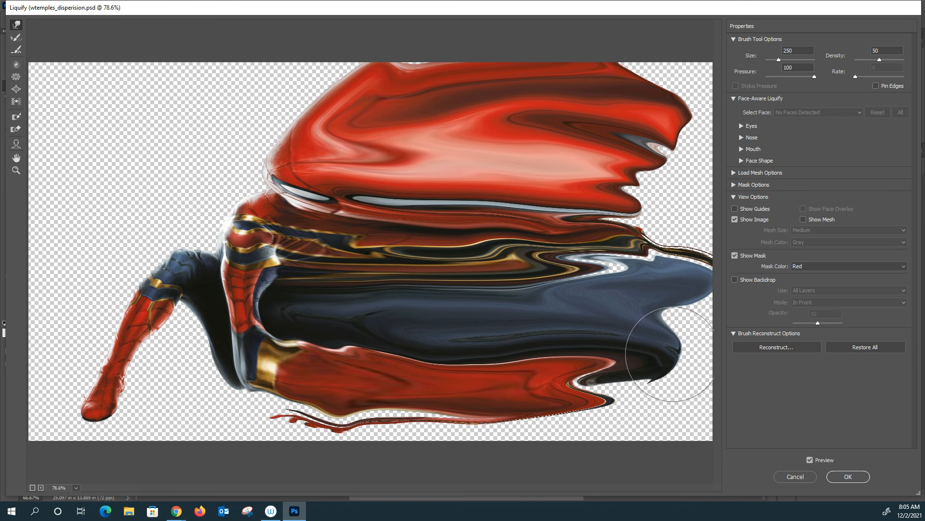
{"action": "mouse_move", "coordinate": [284, 310]}
{"action": "left_mouse_down"}
{"action": "mouse_move", "coordinate": [190, 344]}
{"action": "mouse_move", "coordinate": [178, 318]}
{"action": "mouse_move", "coordinate": [265, 330]}
{"action": "mouse_move", "coordinate": [173, 337]}
{"action": "mouse_move", "coordinate": [236, 307]}
{"action": "mouse_move", "coordinate": [241, 382]}
{"action": "mouse_move", "coordinate": [239, 393]}
{"action": "mouse_move", "coordinate": [233, 326]}
{"action": "mouse_move", "coordinate": [224, 400]}
{"action": "mouse_move", "coordinate": [179, 305]}
{"action": "mouse_move", "coordinate": [278, 380]}
{"action": "mouse_move", "coordinate": [235, 354]}
{"action": "mouse_move", "coordinate": [393, 384]}
{"action": "mouse_move", "coordinate": [255, 389]}
{"action": "mouse_move", "coordinate": [283, 384]}
{"action": "mouse_move", "coordinate": [133, 375]}
{"action": "mouse_move", "coordinate": [160, 420]}
{"action": "mouse_move", "coordinate": [122, 378]}
{"action": "mouse_move", "coordinate": [313, 399]}
{"action": "mouse_move", "coordinate": [115, 378]}
{"action": "mouse_move", "coordinate": [204, 409]}
{"action": "mouse_move", "coordinate": [158, 400]}
{"action": "mouse_move", "coordinate": [312, 396]}
{"action": "mouse_move", "coordinate": [227, 406]}
{"action": "mouse_move", "coordinate": [314, 427]}
{"action": "mouse_move", "coordinate": [317, 375]}
{"action": "mouse_move", "coordinate": [345, 427]}
{"action": "mouse_move", "coordinate": [484, 457]}
{"action": "mouse_move", "coordinate": [428, 396]}
{"action": "mouse_move", "coordinate": [446, 436]}
{"action": "mouse_move", "coordinate": [396, 379]}
{"action": "mouse_move", "coordinate": [387, 438]}
{"action": "mouse_move", "coordinate": [444, 420]}
{"action": "mouse_move", "coordinate": [570, 446]}
{"action": "left_mouse_up"}
{"action": "left_click_drag", "start_coordinate": [544, 427], "coordinate": [587, 422]}
{"action": "mouse_move", "coordinate": [201, 271]}
{"action": "left_mouse_down"}
{"action": "mouse_move", "coordinate": [202, 231]}
{"action": "mouse_move", "coordinate": [237, 254]}
{"action": "mouse_move", "coordinate": [261, 175]}
{"action": "mouse_move", "coordinate": [264, 208]}
{"action": "mouse_move", "coordinate": [300, 106]}
{"action": "mouse_move", "coordinate": [301, 132]}
{"action": "mouse_move", "coordinate": [279, 144]}
{"action": "mouse_move", "coordinate": [256, 117]}
{"action": "mouse_move", "coordinate": [261, 153]}
{"action": "mouse_move", "coordinate": [245, 84]}
{"action": "mouse_move", "coordinate": [415, 83]}
{"action": "mouse_move", "coordinate": [272, 110]}
{"action": "mouse_move", "coordinate": [430, 70]}
{"action": "mouse_move", "coordinate": [464, 44]}
{"action": "mouse_move", "coordinate": [354, 83]}
{"action": "mouse_move", "coordinate": [415, 51]}
{"action": "mouse_move", "coordinate": [372, 95]}
{"action": "mouse_move", "coordinate": [409, 103]}
{"action": "mouse_move", "coordinate": [496, 70]}
{"action": "left_mouse_up"}
{"action": "left_click_drag", "start_coordinate": [236, 241], "coordinate": [207, 251]}
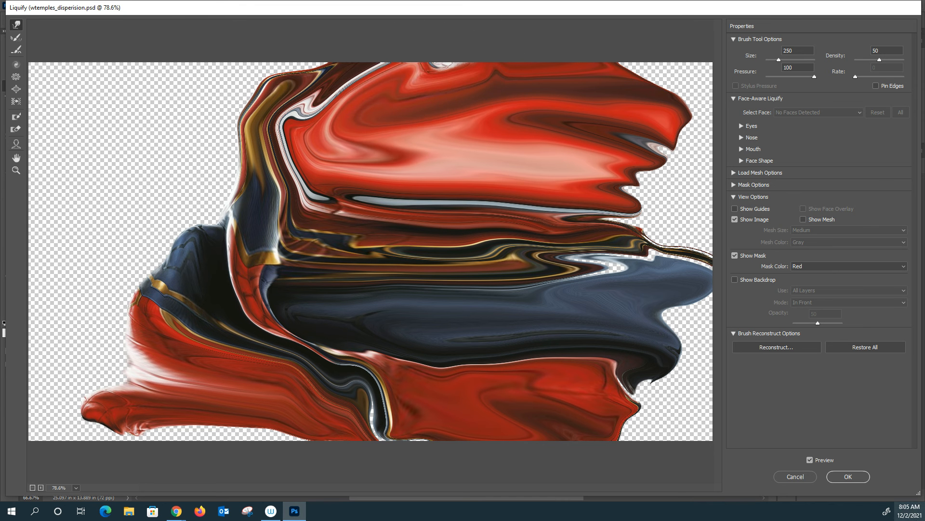
{"action": "left_click", "coordinate": [852, 476]}
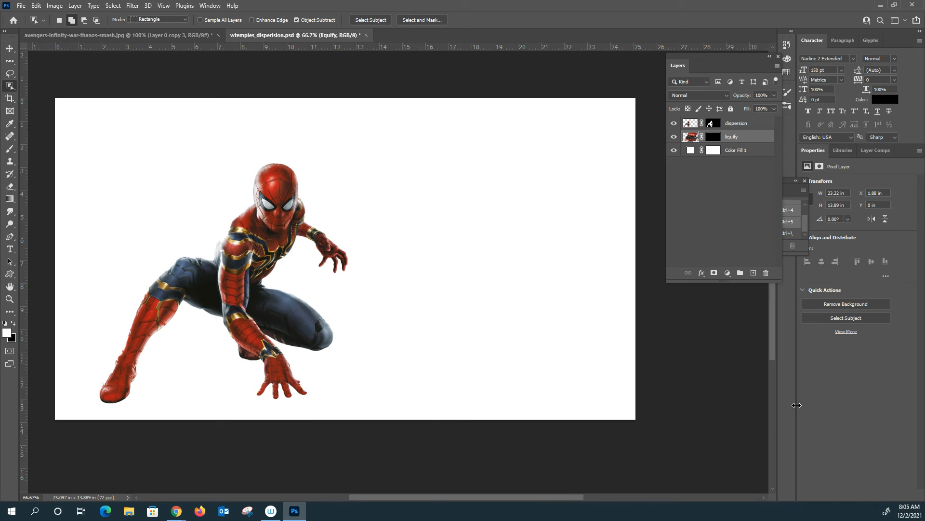
Examine the smeared image by temporarily hiding the dispersion layer and disabling the liquify layer's mask, restoring both after viewing
{"action": "left_click", "coordinate": [675, 123]}
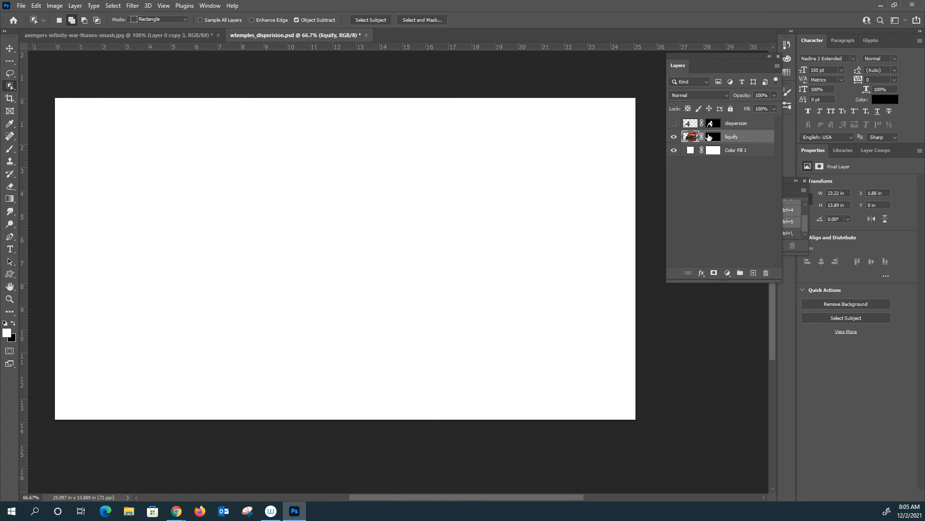
{"action": "left_click", "coordinate": [708, 137]}
{"action": "right_click", "coordinate": [708, 135]}
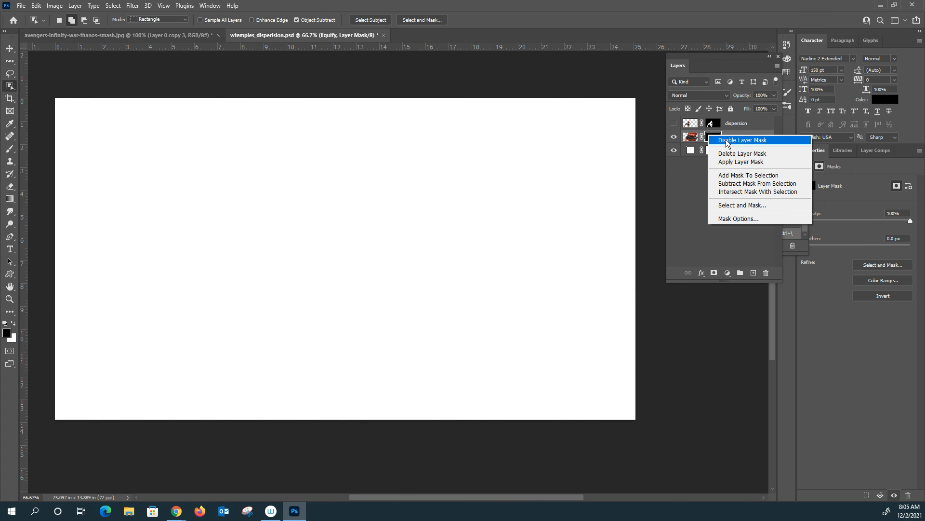
{"action": "left_click", "coordinate": [727, 141]}
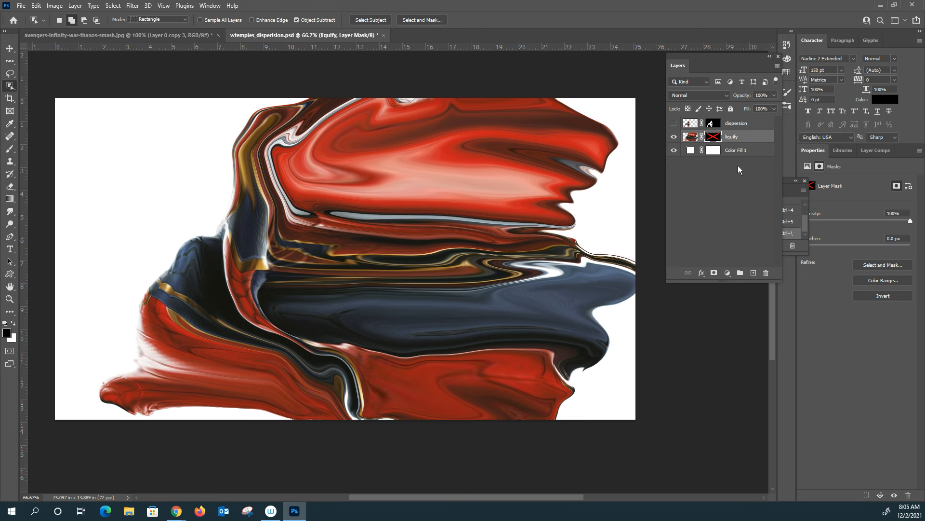
{"action": "right_click", "coordinate": [718, 140]}
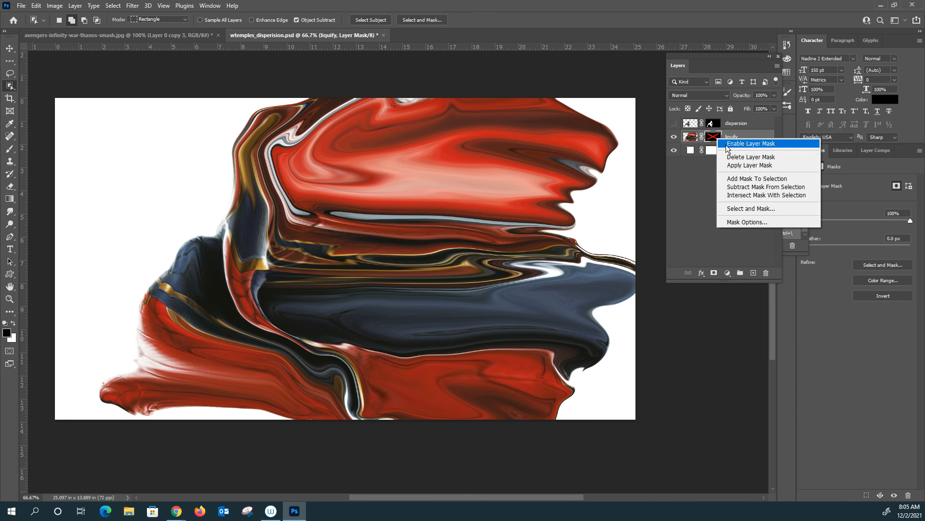
{"action": "left_click", "coordinate": [725, 143]}
{"action": "left_click", "coordinate": [675, 123]}
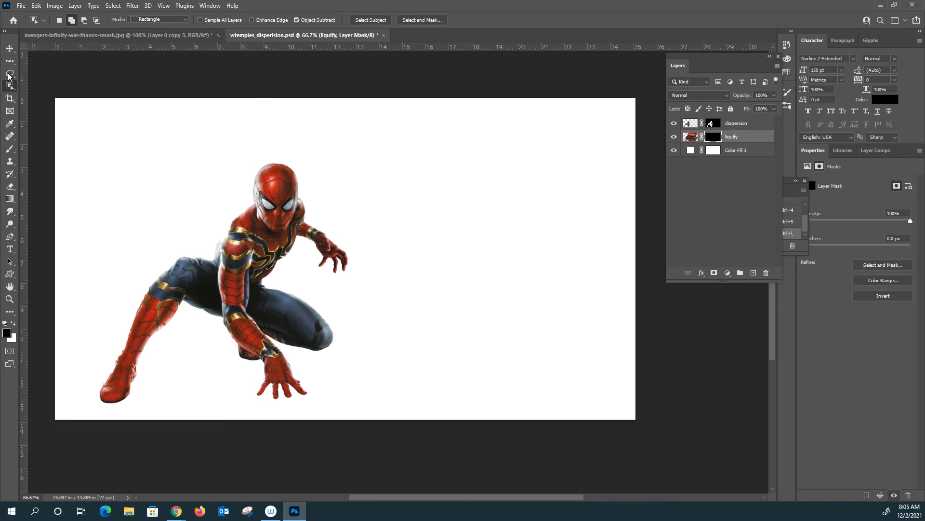
Choose the special effects brush Kyle's Spatter Brushes - Spatter Bot Tilt for painting on the liquify layer's mask
{"action": "left_click", "coordinate": [12, 150]}
{"action": "left_click", "coordinate": [72, 20]}
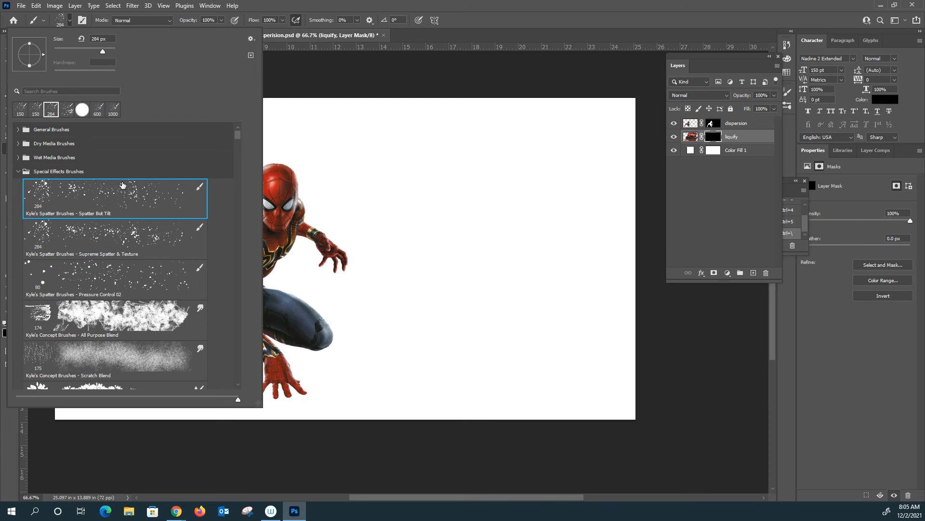
{"action": "double_click", "coordinate": [138, 204]}
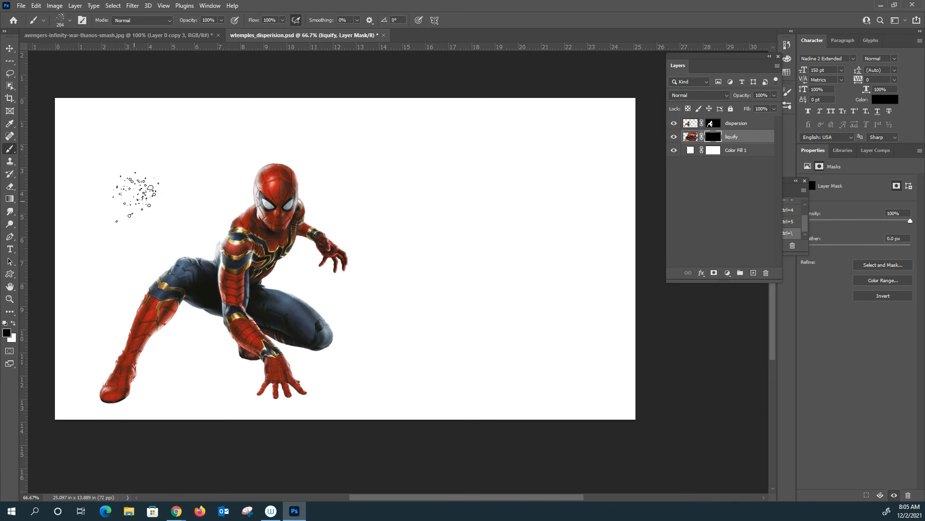
Turn off Shape Dynamics in the spatter brush's settings
{"action": "left_click", "coordinate": [82, 21]}
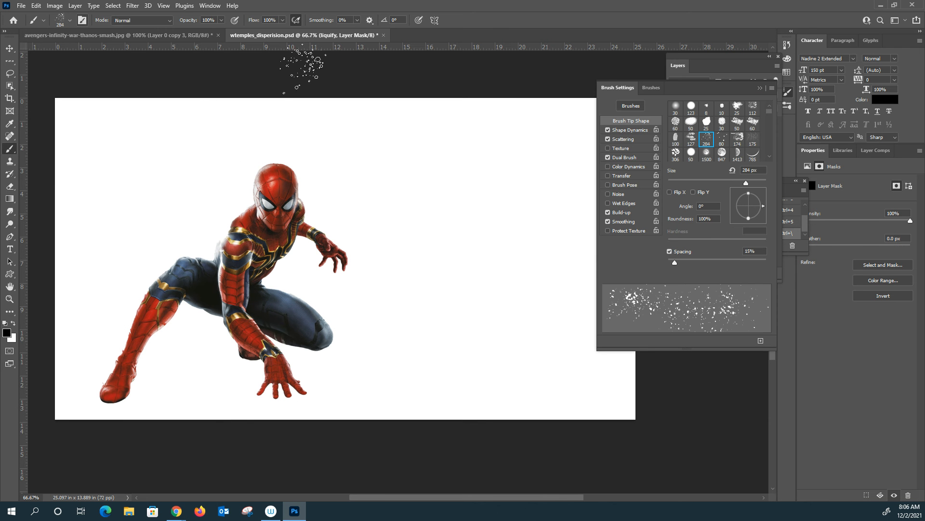
{"action": "left_click", "coordinate": [608, 130]}
{"action": "left_click", "coordinate": [608, 129]}
{"action": "left_click", "coordinate": [608, 128]}
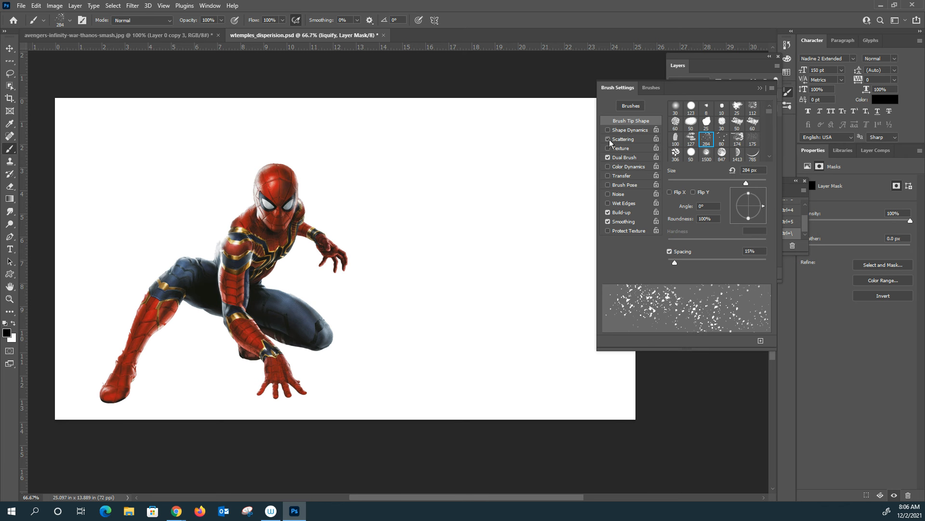
Compare the spatter brush preview with Scattering, Shape Dynamics and Dual Brush each toggled, restoring every setting after viewing
{"action": "left_click", "coordinate": [609, 139]}
{"action": "left_click", "coordinate": [609, 139]}
{"action": "left_click", "coordinate": [608, 129]}
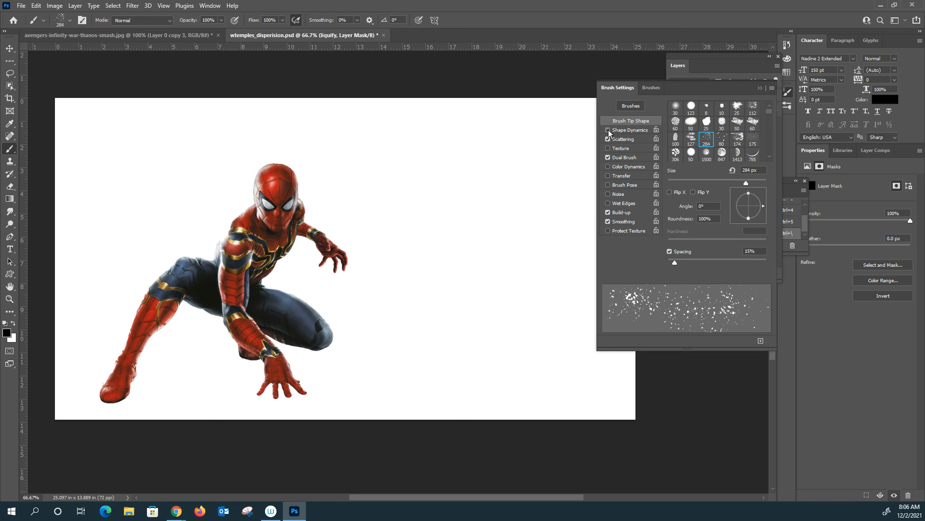
{"action": "left_click", "coordinate": [608, 129]}
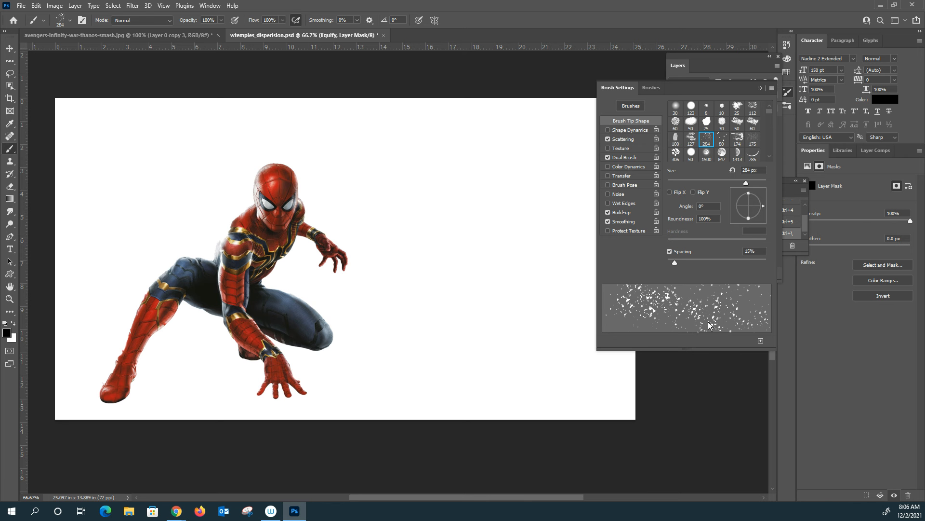
{"action": "left_click", "coordinate": [608, 157]}
{"action": "left_click", "coordinate": [608, 157]}
{"action": "left_click", "coordinate": [760, 88]}
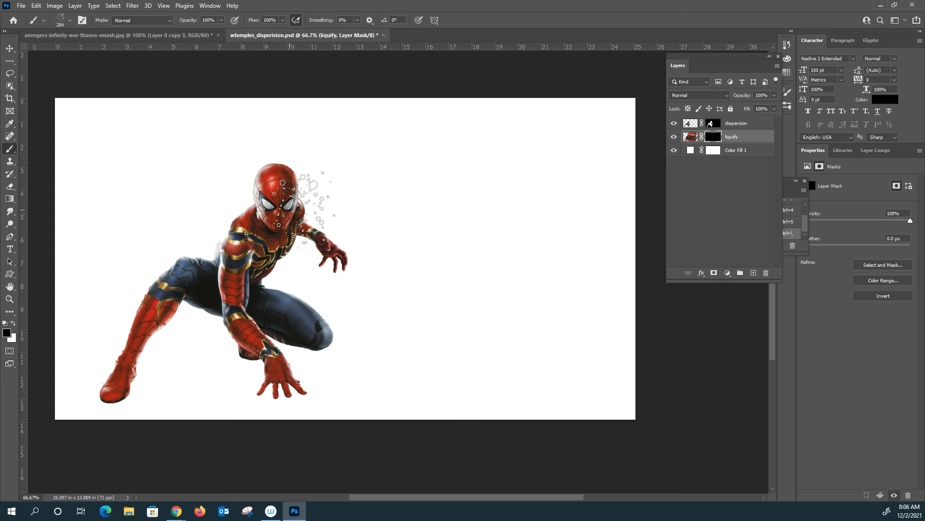
Paint white spatter on the liquify layer's mask to reveal loose particles across the empty area beside the figure
{"action": "key", "text": "x"}
{"action": "mouse_move", "coordinate": [295, 198]}
{"action": "left_mouse_down"}
{"action": "mouse_move", "coordinate": [387, 191]}
{"action": "mouse_move", "coordinate": [384, 206]}
{"action": "mouse_move", "coordinate": [422, 204]}
{"action": "mouse_move", "coordinate": [331, 241]}
{"action": "mouse_move", "coordinate": [438, 231]}
{"action": "mouse_move", "coordinate": [446, 243]}
{"action": "mouse_move", "coordinate": [569, 159]}
{"action": "left_mouse_up"}
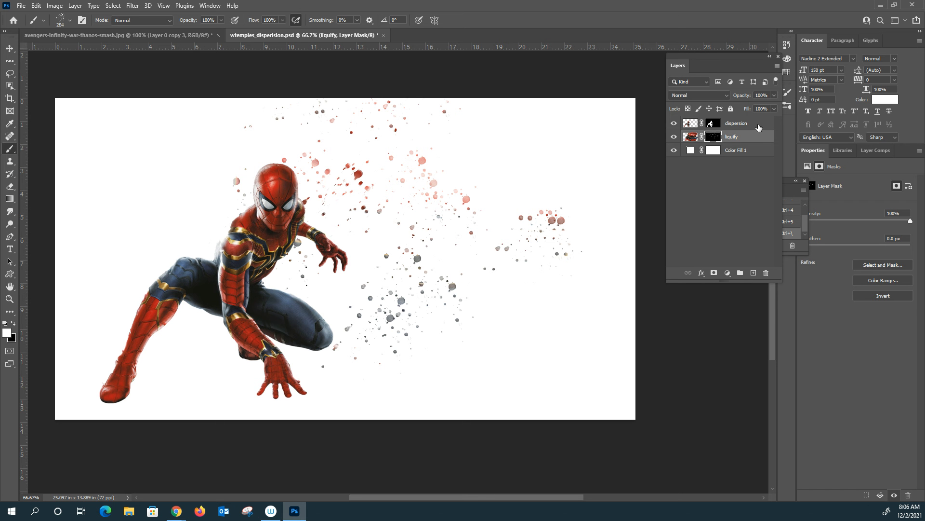
Turn off Scattering in the spatter brush's settings
{"action": "left_click", "coordinate": [82, 21]}
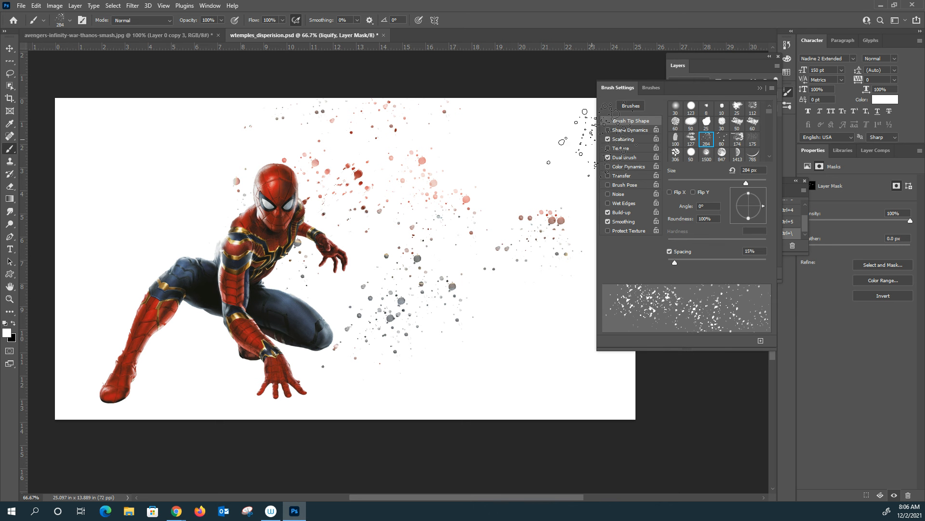
{"action": "left_click", "coordinate": [608, 139]}
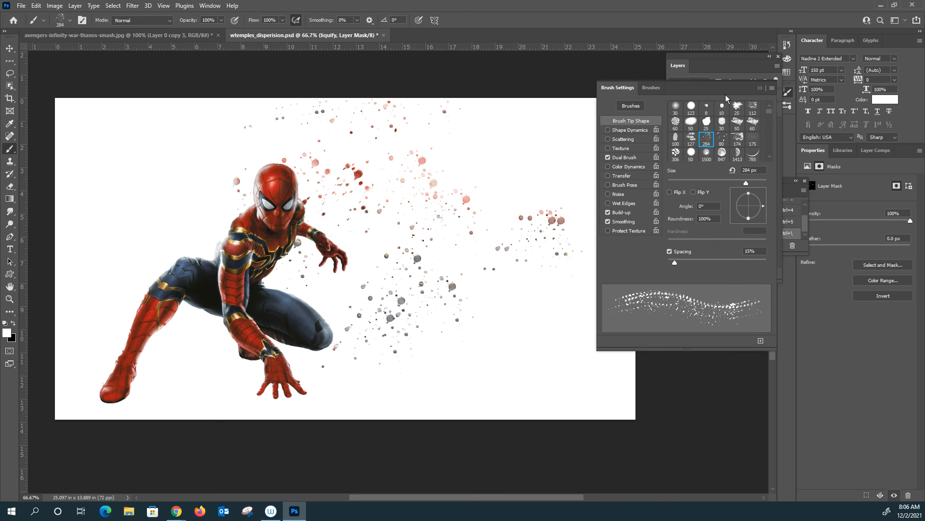
{"action": "left_click", "coordinate": [760, 89]}
Paint dense white spatter on the liquify layer's mask around the head, arm and legs, undoing one unwanted stroke and extending the particles outward
{"action": "mouse_move", "coordinate": [390, 153]}
{"action": "left_mouse_down"}
{"action": "mouse_move", "coordinate": [371, 193]}
{"action": "mouse_move", "coordinate": [381, 161]}
{"action": "mouse_move", "coordinate": [337, 140]}
{"action": "mouse_move", "coordinate": [337, 106]}
{"action": "mouse_move", "coordinate": [270, 126]}
{"action": "mouse_move", "coordinate": [284, 140]}
{"action": "mouse_move", "coordinate": [355, 158]}
{"action": "left_mouse_up"}
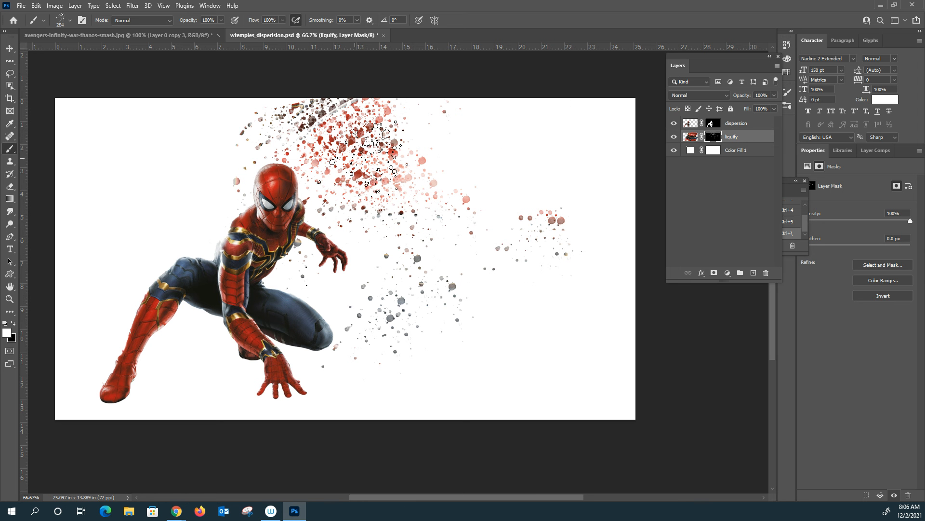
{"action": "left_click", "coordinate": [769, 58]}
{"action": "mouse_move", "coordinate": [429, 176]}
{"action": "left_mouse_down"}
{"action": "mouse_move", "coordinate": [419, 174]}
{"action": "mouse_move", "coordinate": [420, 191]}
{"action": "mouse_move", "coordinate": [348, 202]}
{"action": "mouse_move", "coordinate": [307, 190]}
{"action": "mouse_move", "coordinate": [292, 246]}
{"action": "mouse_move", "coordinate": [306, 137]}
{"action": "left_mouse_up"}
{"action": "left_click", "coordinate": [296, 246]}
{"action": "left_click_drag", "start_coordinate": [296, 246], "coordinate": [483, 236]}
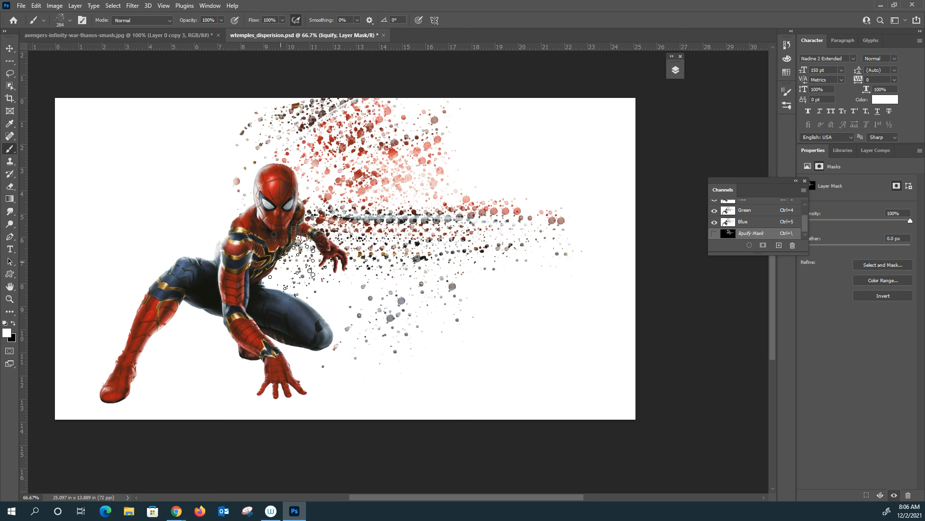
{"action": "key", "text": "ctrl+z"}
{"action": "mouse_move", "coordinate": [340, 200]}
{"action": "left_mouse_down"}
{"action": "mouse_move", "coordinate": [416, 207]}
{"action": "mouse_move", "coordinate": [334, 251]}
{"action": "mouse_move", "coordinate": [362, 220]}
{"action": "mouse_move", "coordinate": [289, 260]}
{"action": "mouse_move", "coordinate": [325, 267]}
{"action": "mouse_move", "coordinate": [409, 233]}
{"action": "mouse_move", "coordinate": [385, 296]}
{"action": "left_mouse_up"}
{"action": "mouse_move", "coordinate": [530, 260]}
{"action": "left_mouse_down"}
{"action": "mouse_move", "coordinate": [501, 221]}
{"action": "mouse_move", "coordinate": [504, 137]}
{"action": "mouse_move", "coordinate": [480, 134]}
{"action": "mouse_move", "coordinate": [479, 119]}
{"action": "mouse_move", "coordinate": [430, 125]}
{"action": "mouse_move", "coordinate": [488, 153]}
{"action": "mouse_move", "coordinate": [530, 137]}
{"action": "mouse_move", "coordinate": [527, 250]}
{"action": "mouse_move", "coordinate": [504, 246]}
{"action": "mouse_move", "coordinate": [443, 180]}
{"action": "mouse_move", "coordinate": [475, 272]}
{"action": "mouse_move", "coordinate": [514, 269]}
{"action": "mouse_move", "coordinate": [421, 384]}
{"action": "mouse_move", "coordinate": [411, 368]}
{"action": "mouse_move", "coordinate": [459, 320]}
{"action": "mouse_move", "coordinate": [495, 342]}
{"action": "mouse_move", "coordinate": [562, 361]}
{"action": "mouse_move", "coordinate": [511, 356]}
{"action": "mouse_move", "coordinate": [520, 356]}
{"action": "mouse_move", "coordinate": [490, 341]}
{"action": "mouse_move", "coordinate": [574, 296]}
{"action": "mouse_move", "coordinate": [479, 333]}
{"action": "mouse_move", "coordinate": [605, 194]}
{"action": "mouse_move", "coordinate": [338, 356]}
{"action": "mouse_move", "coordinate": [378, 281]}
{"action": "mouse_move", "coordinate": [475, 250]}
{"action": "mouse_move", "coordinate": [430, 282]}
{"action": "mouse_move", "coordinate": [485, 218]}
{"action": "mouse_move", "coordinate": [376, 288]}
{"action": "mouse_move", "coordinate": [473, 224]}
{"action": "mouse_move", "coordinate": [450, 256]}
{"action": "mouse_move", "coordinate": [469, 176]}
{"action": "mouse_move", "coordinate": [398, 227]}
{"action": "mouse_move", "coordinate": [389, 182]}
{"action": "mouse_move", "coordinate": [382, 249]}
{"action": "mouse_move", "coordinate": [357, 291]}
{"action": "mouse_move", "coordinate": [454, 256]}
{"action": "mouse_move", "coordinate": [329, 336]}
{"action": "mouse_move", "coordinate": [440, 320]}
{"action": "mouse_move", "coordinate": [312, 358]}
{"action": "mouse_move", "coordinate": [440, 316]}
{"action": "mouse_move", "coordinate": [334, 378]}
{"action": "mouse_move", "coordinate": [466, 343]}
{"action": "mouse_move", "coordinate": [319, 391]}
{"action": "mouse_move", "coordinate": [341, 339]}
{"action": "mouse_move", "coordinate": [338, 359]}
{"action": "mouse_move", "coordinate": [453, 301]}
{"action": "mouse_move", "coordinate": [280, 365]}
{"action": "mouse_move", "coordinate": [338, 307]}
{"action": "mouse_move", "coordinate": [178, 365]}
{"action": "mouse_move", "coordinate": [249, 313]}
{"action": "mouse_move", "coordinate": [127, 339]}
{"action": "mouse_move", "coordinate": [210, 308]}
{"action": "mouse_move", "coordinate": [133, 334]}
{"action": "mouse_move", "coordinate": [254, 314]}
{"action": "mouse_move", "coordinate": [178, 371]}
{"action": "mouse_move", "coordinate": [293, 308]}
{"action": "mouse_move", "coordinate": [153, 359]}
{"action": "mouse_move", "coordinate": [190, 333]}
{"action": "mouse_move", "coordinate": [120, 384]}
{"action": "mouse_move", "coordinate": [210, 391]}
{"action": "mouse_move", "coordinate": [200, 410]}
{"action": "mouse_move", "coordinate": [337, 289]}
{"action": "left_mouse_up"}
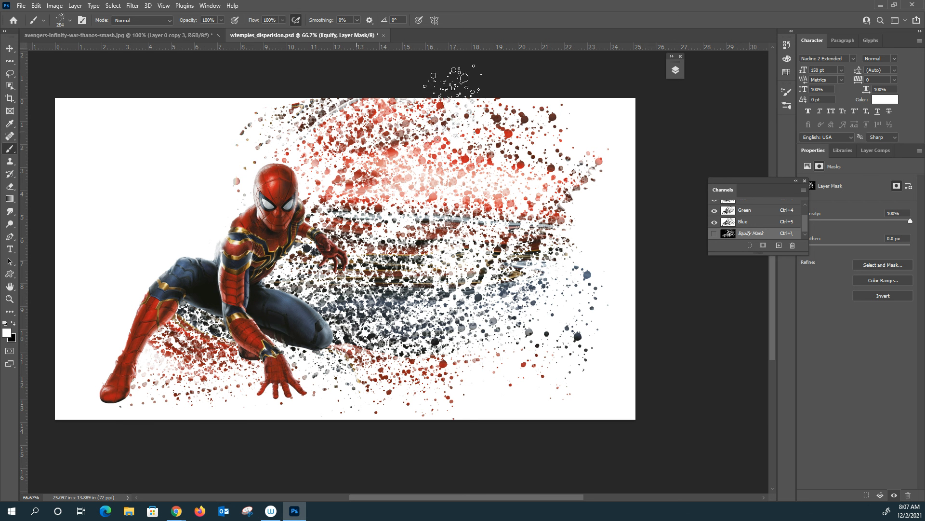
{"action": "left_click_drag", "start_coordinate": [497, 166], "coordinate": [536, 215]}
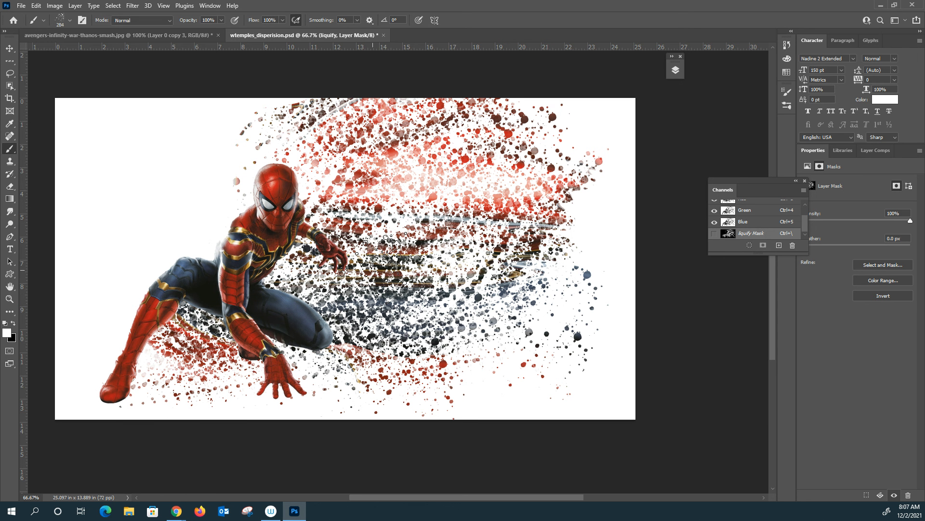
Thin the outer particles with black spatter on the liquify layer's mask and add white spatter beside the lowered hand
{"action": "key", "text": "x"}
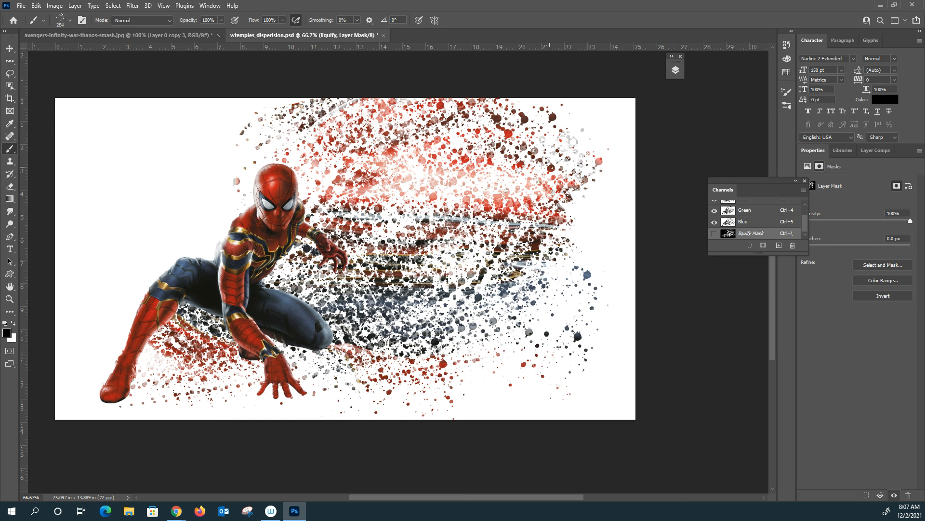
{"action": "key", "text": "x"}
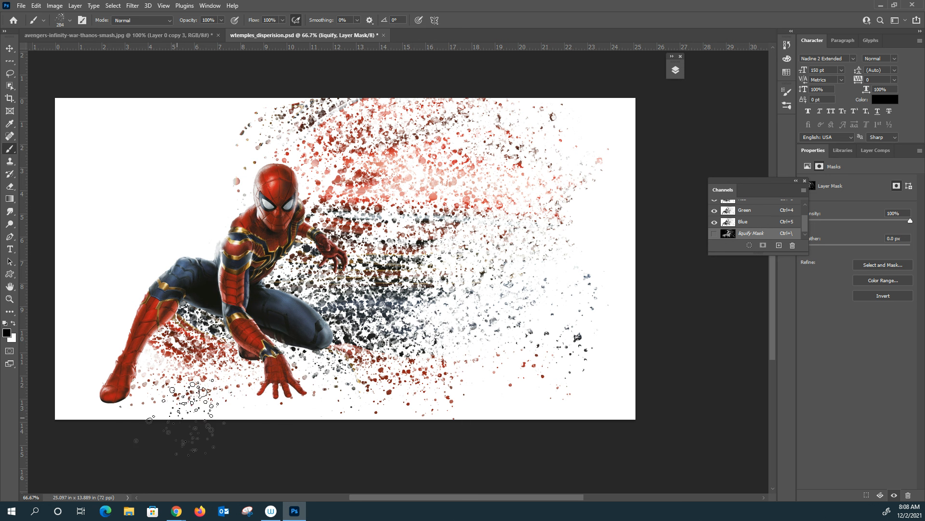
{"action": "key", "text": "x"}
{"action": "mouse_move", "coordinate": [300, 376]}
{"action": "left_mouse_down"}
{"action": "mouse_move", "coordinate": [338, 364]}
{"action": "mouse_move", "coordinate": [367, 369]}
{"action": "left_mouse_up"}
{"action": "key", "text": "x"}
{"action": "left_click", "coordinate": [356, 340]}
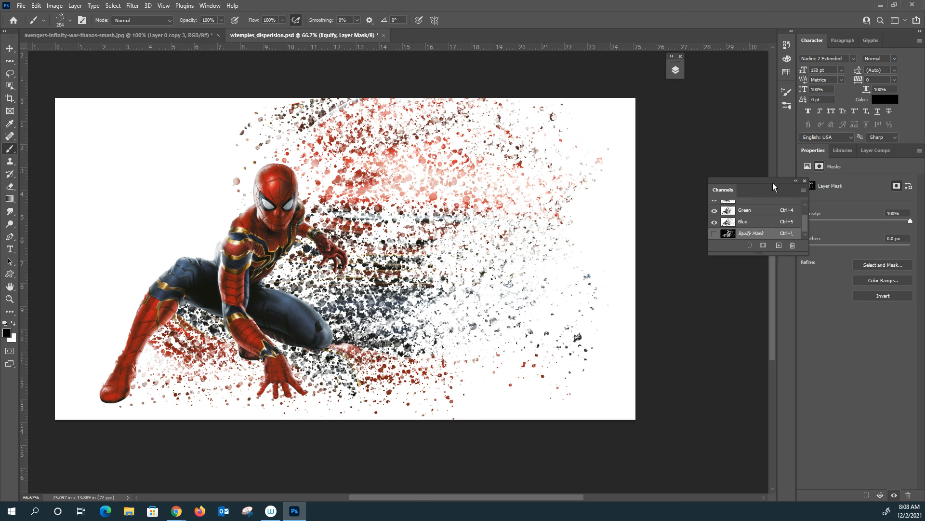
Select the dispersion layer's mask, paint black spatter on the side of the head and reduce the brush size to 80 px
{"action": "left_click", "coordinate": [674, 71]}
{"action": "left_click", "coordinate": [597, 126]}
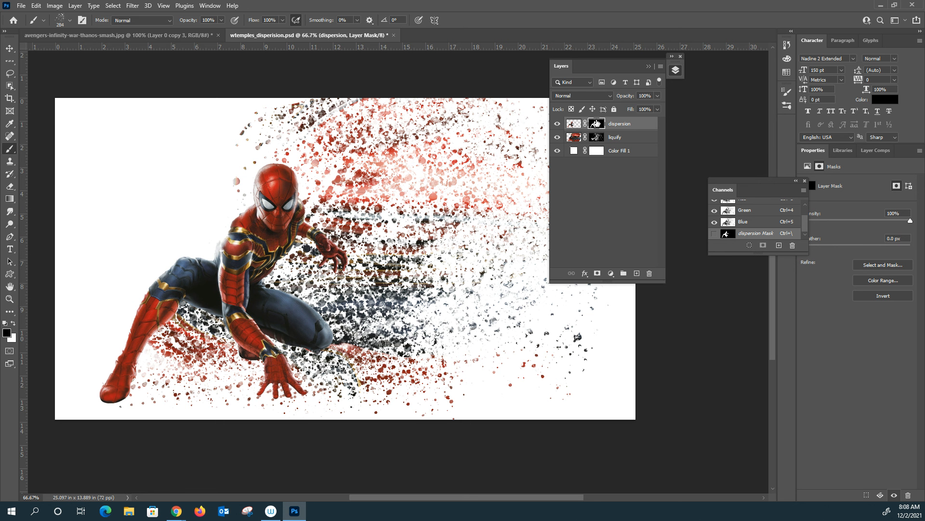
{"action": "left_click", "coordinate": [293, 188]}
{"action": "key", "text": "bracketleft"}
{"action": "key", "text": "bracketleft"}
{"action": "key", "text": "bracketleft"}
{"action": "key", "text": "bracketleft"}
{"action": "key", "text": "bracketleft"}
{"action": "key", "text": "bracketleft"}
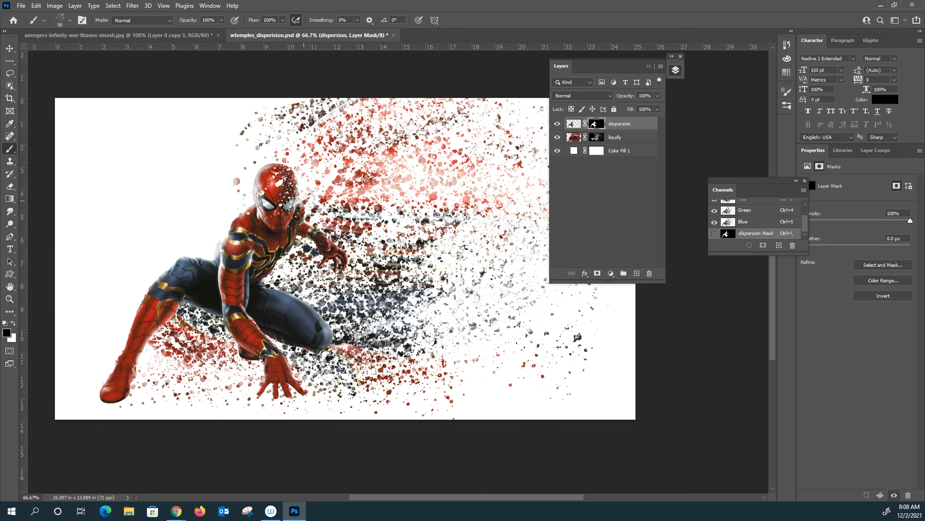
{"action": "key", "text": "bracketleft"}
Paint small black spatter on the dispersion layer's mask over the torso, arm and bent legs to break up the figure
{"action": "mouse_move", "coordinate": [289, 232]}
{"action": "left_mouse_down"}
{"action": "mouse_move", "coordinate": [304, 245]}
{"action": "mouse_move", "coordinate": [374, 219]}
{"action": "mouse_move", "coordinate": [321, 248]}
{"action": "mouse_move", "coordinate": [345, 227]}
{"action": "mouse_move", "coordinate": [305, 247]}
{"action": "mouse_move", "coordinate": [361, 246]}
{"action": "mouse_move", "coordinate": [295, 258]}
{"action": "mouse_move", "coordinate": [306, 248]}
{"action": "mouse_move", "coordinate": [299, 242]}
{"action": "mouse_move", "coordinate": [279, 241]}
{"action": "mouse_move", "coordinate": [278, 252]}
{"action": "mouse_move", "coordinate": [254, 242]}
{"action": "mouse_move", "coordinate": [240, 256]}
{"action": "mouse_move", "coordinate": [263, 294]}
{"action": "mouse_move", "coordinate": [275, 261]}
{"action": "mouse_move", "coordinate": [306, 248]}
{"action": "mouse_move", "coordinate": [279, 281]}
{"action": "left_mouse_up"}
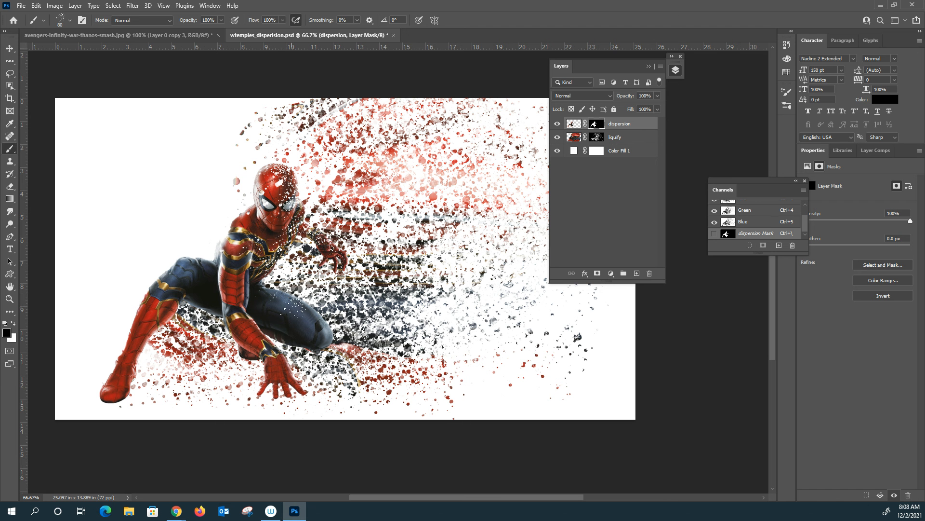
{"action": "mouse_move", "coordinate": [336, 293]}
{"action": "left_mouse_down"}
{"action": "mouse_move", "coordinate": [328, 315]}
{"action": "mouse_move", "coordinate": [308, 316]}
{"action": "mouse_move", "coordinate": [304, 278]}
{"action": "mouse_move", "coordinate": [257, 284]}
{"action": "mouse_move", "coordinate": [310, 335]}
{"action": "mouse_move", "coordinate": [337, 333]}
{"action": "left_mouse_up"}
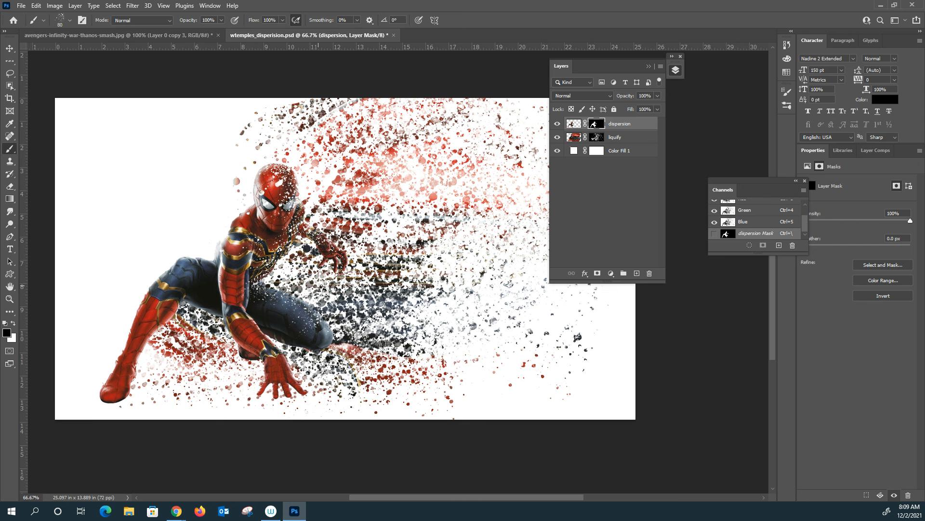
{"action": "mouse_move", "coordinate": [326, 330]}
{"action": "left_mouse_down"}
{"action": "mouse_move", "coordinate": [289, 345]}
{"action": "mouse_move", "coordinate": [292, 364]}
{"action": "mouse_move", "coordinate": [313, 359]}
{"action": "left_mouse_up"}
{"action": "left_click", "coordinate": [297, 341]}
{"action": "mouse_move", "coordinate": [303, 336]}
{"action": "left_mouse_down"}
{"action": "mouse_move", "coordinate": [248, 332]}
{"action": "mouse_move", "coordinate": [249, 320]}
{"action": "mouse_move", "coordinate": [277, 342]}
{"action": "mouse_move", "coordinate": [239, 296]}
{"action": "mouse_move", "coordinate": [247, 254]}
{"action": "mouse_move", "coordinate": [252, 289]}
{"action": "mouse_move", "coordinate": [251, 272]}
{"action": "left_mouse_up"}
{"action": "left_click_drag", "start_coordinate": [292, 305], "coordinate": [306, 303]}
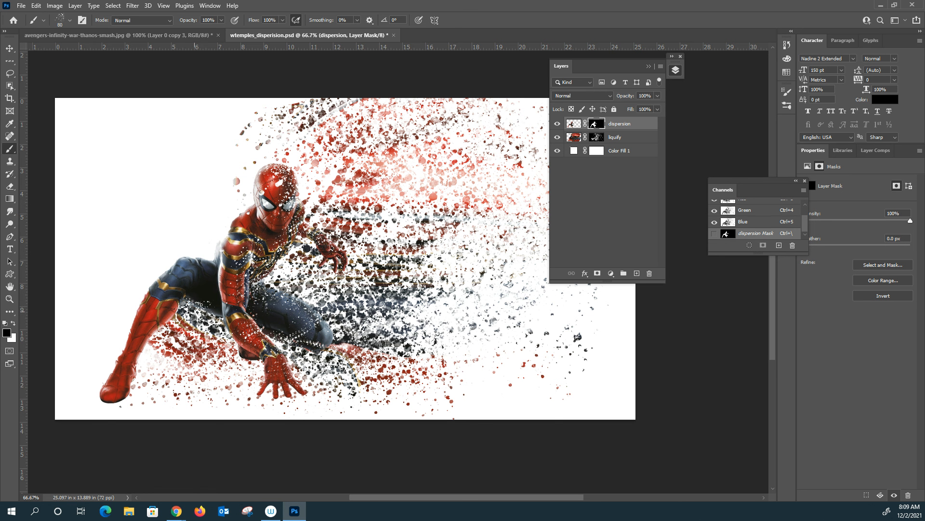
{"action": "left_click_drag", "start_coordinate": [206, 305], "coordinate": [205, 303]}
{"action": "left_click", "coordinate": [196, 284]}
Select the liquify layer's image and move the Layers panel farther from the figure
{"action": "left_click", "coordinate": [601, 141]}
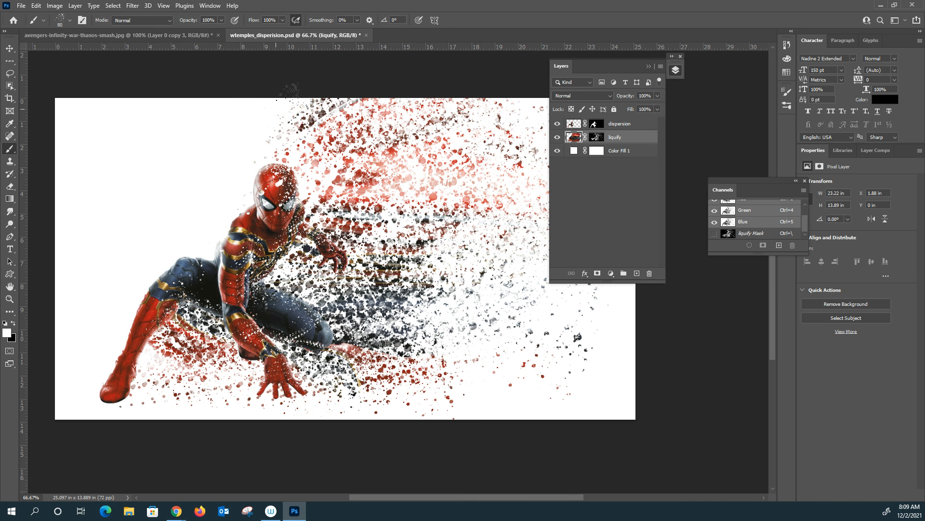
{"action": "left_click_drag", "start_coordinate": [587, 62], "coordinate": [675, 66]}
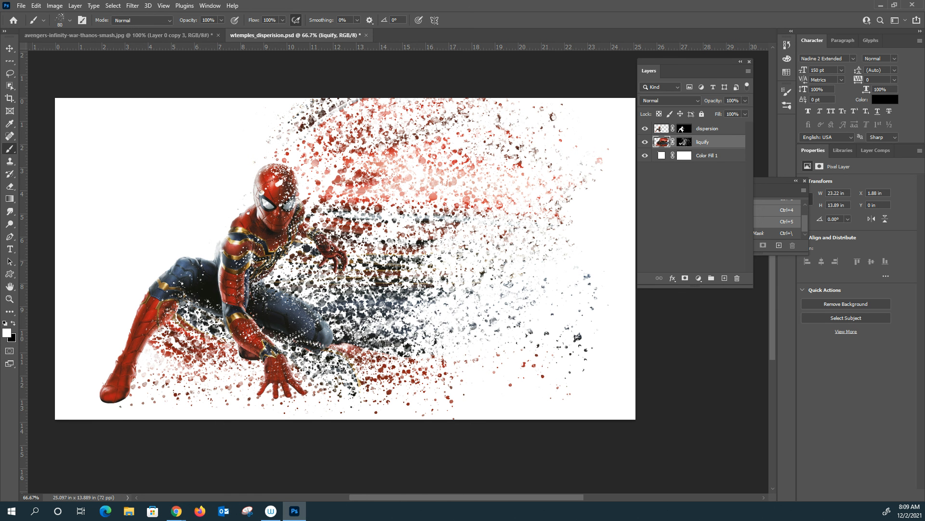
Switch to Chrome, examine the bird-shaped dispersion image in the Dispersion effect examples folder on Google Drive, and return to Photoshop
{"action": "left_click", "coordinate": [176, 511]}
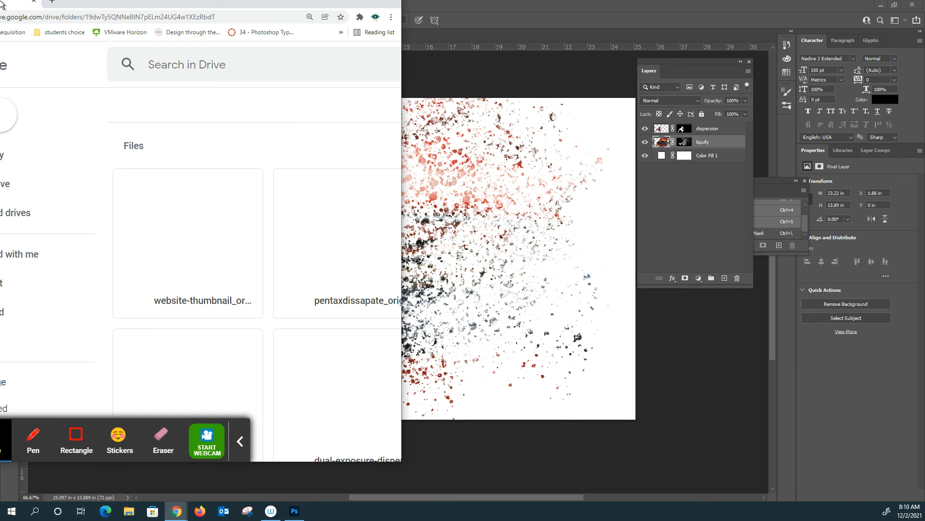
{"action": "left_click_drag", "start_coordinate": [0, 21], "coordinate": [355, 1]}
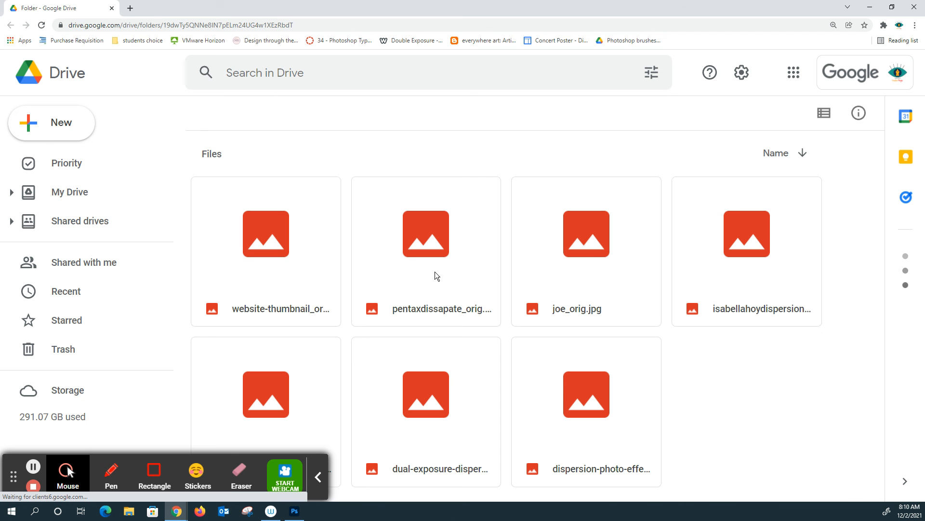
{"action": "left_click", "coordinate": [293, 258]}
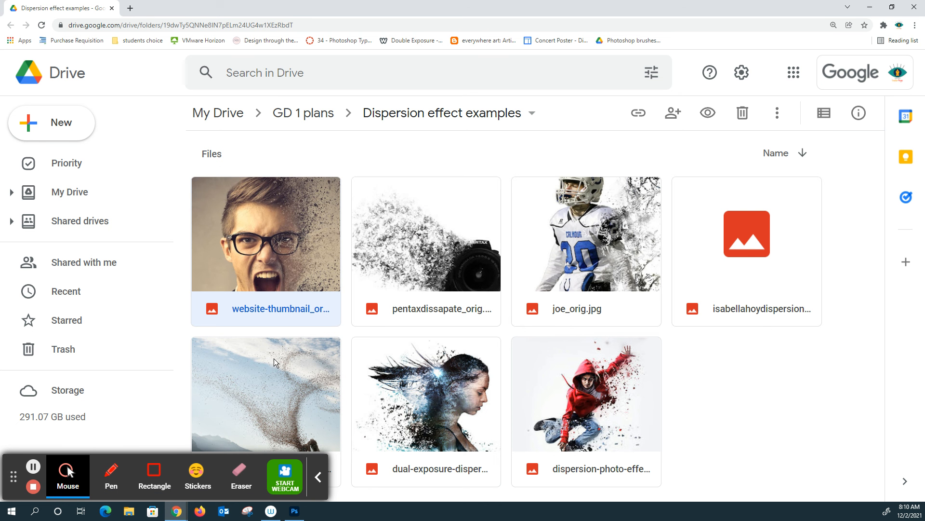
{"action": "left_click", "coordinate": [733, 244]}
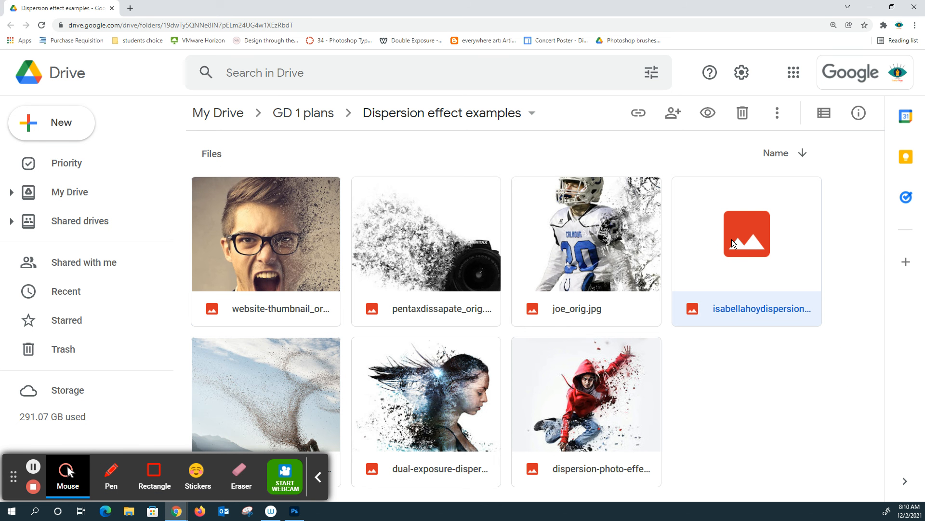
{"action": "double_click", "coordinate": [752, 231]}
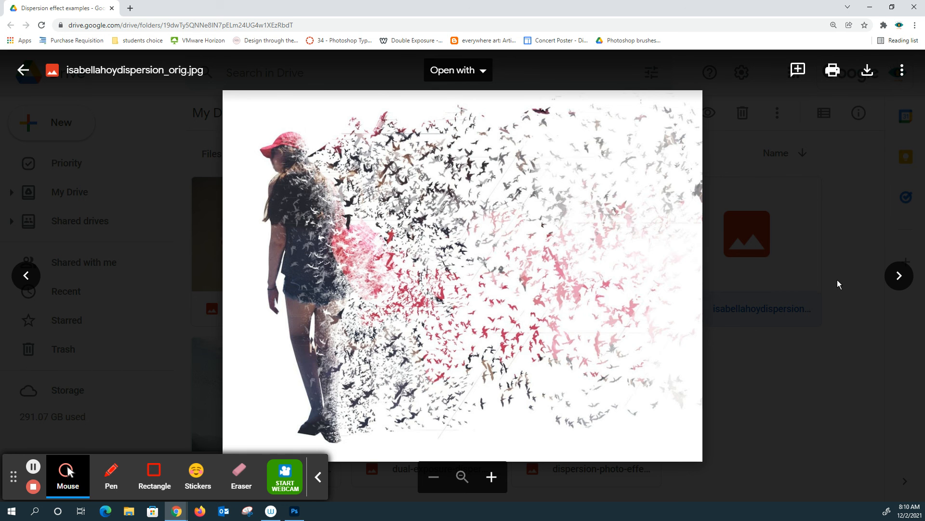
{"action": "left_click", "coordinate": [842, 304]}
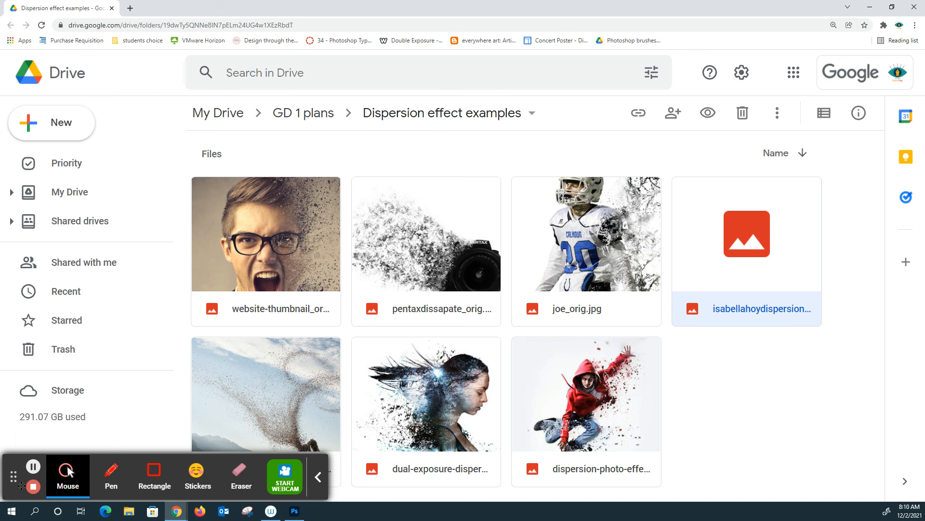
{"action": "left_click", "coordinate": [910, 7]}
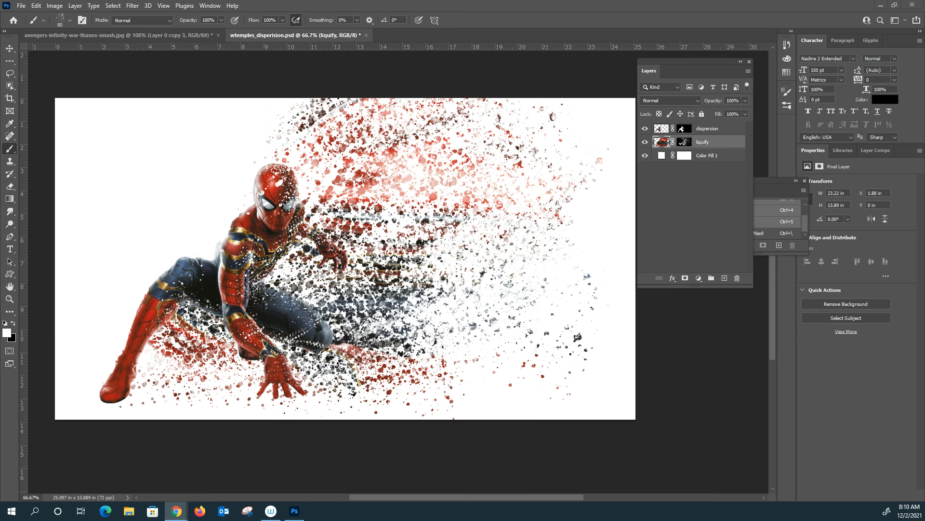
{"action": "left_click", "coordinate": [24, 6]}
{"action": "left_click", "coordinate": [29, 121]}
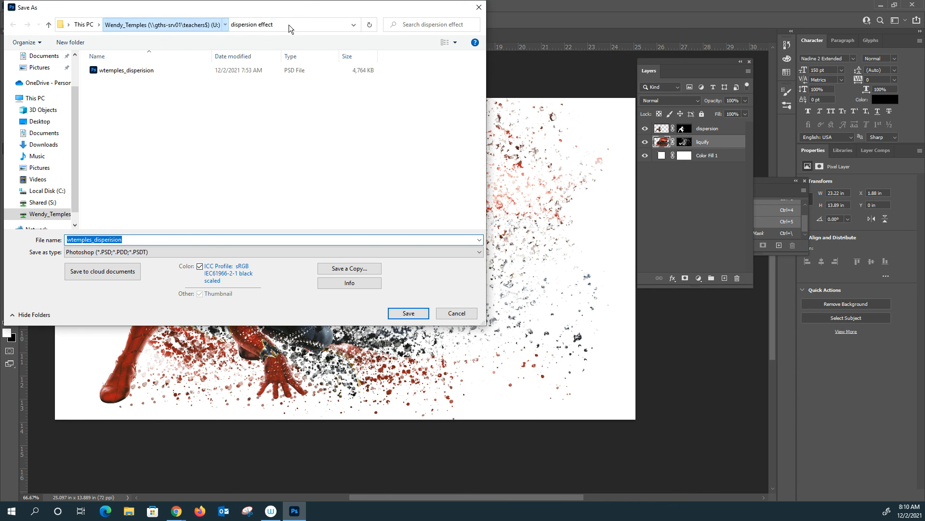
{"action": "left_click", "coordinate": [160, 25]}
{"action": "left_click", "coordinate": [118, 123]}
{"action": "double_click", "coordinate": [117, 127]}
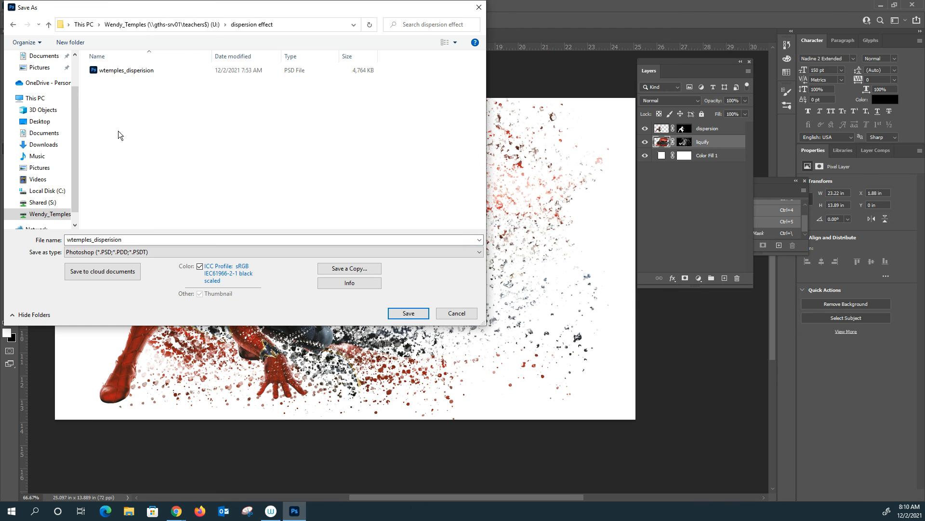
{"action": "left_click", "coordinate": [169, 252]}
{"action": "left_click", "coordinate": [155, 276]}
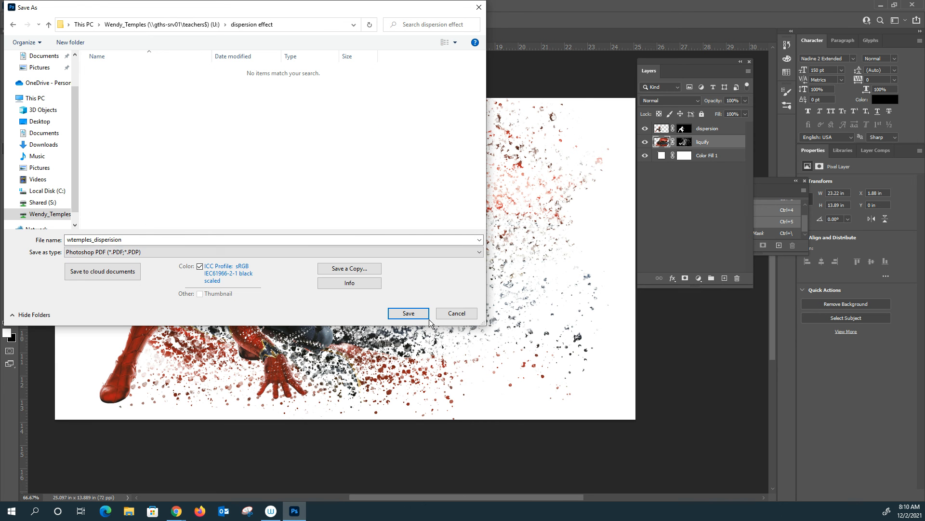
{"action": "left_click", "coordinate": [457, 312]}
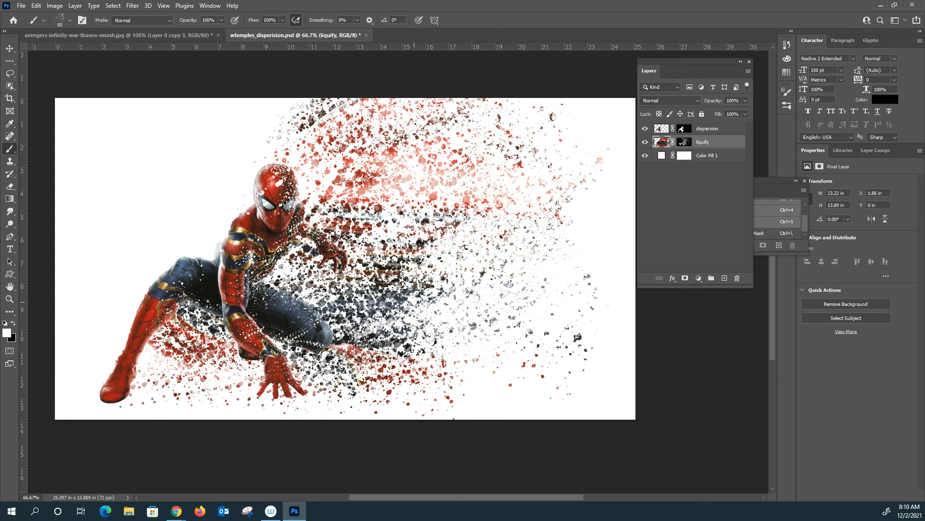